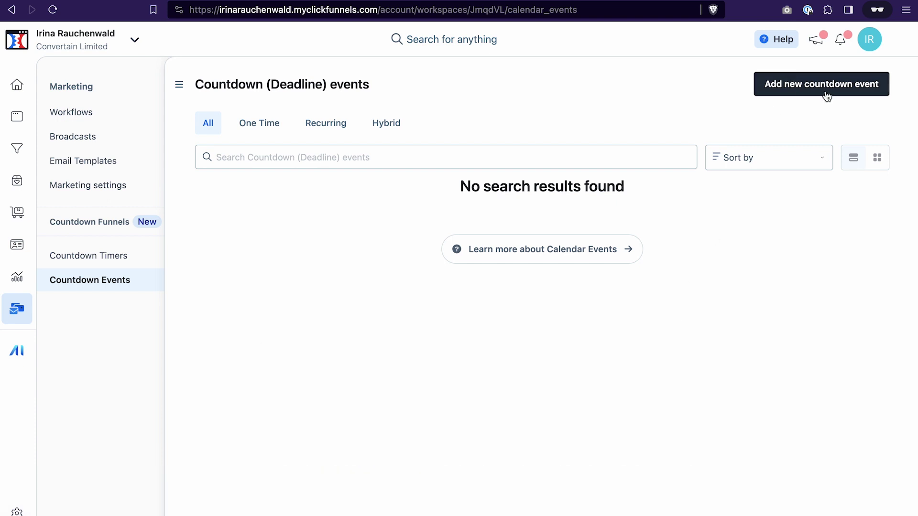
# - Start a new countdown event named 'Test Countdown Event'
pyautogui.click(826, 94)
pyautogui.write('Test Countdown Event')
pyautogui.scroll(-1, 592, 83)
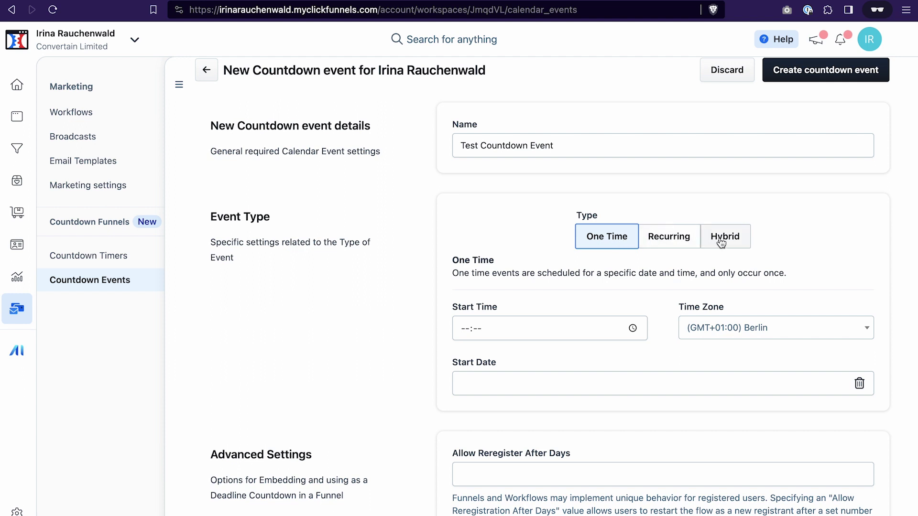
pyautogui.scroll(-3, 568, 322)
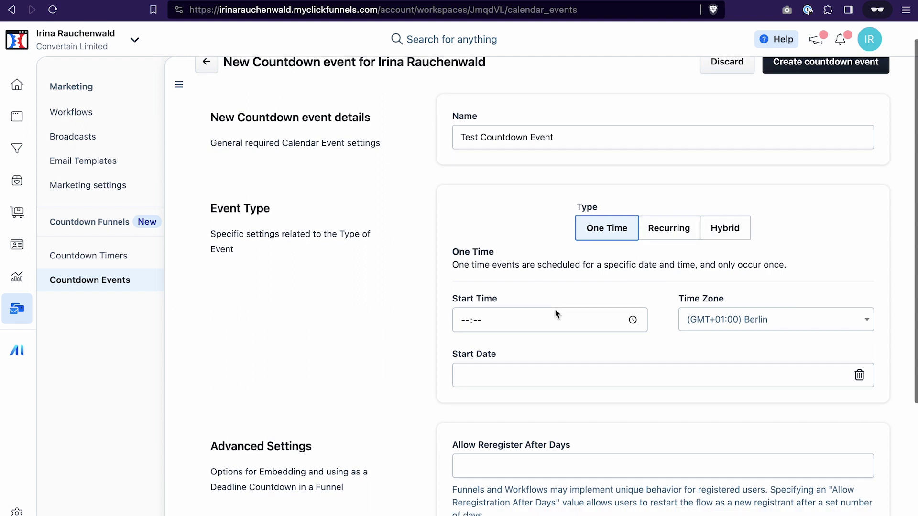
# - Set its start to 16:00 on November 1 and create the event
pyautogui.click(633, 248)
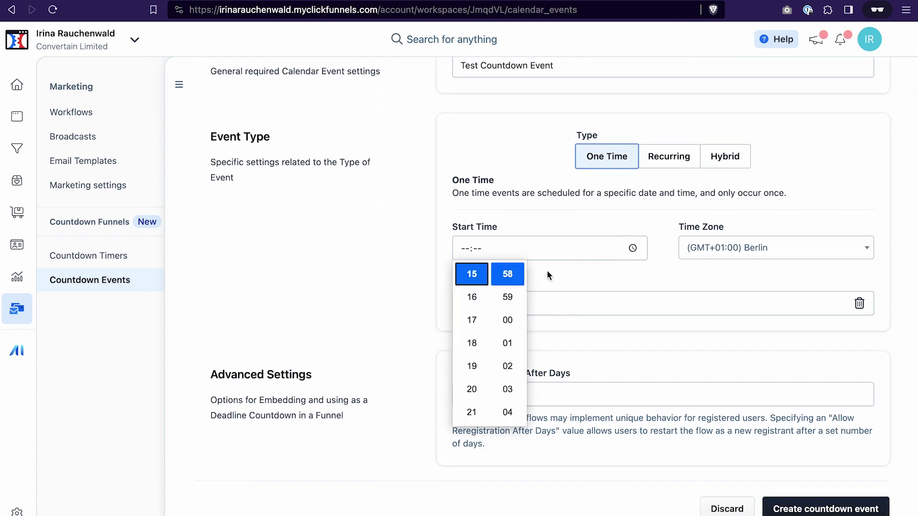
pyautogui.click(472, 299)
pyautogui.scroll(-1, 508, 294)
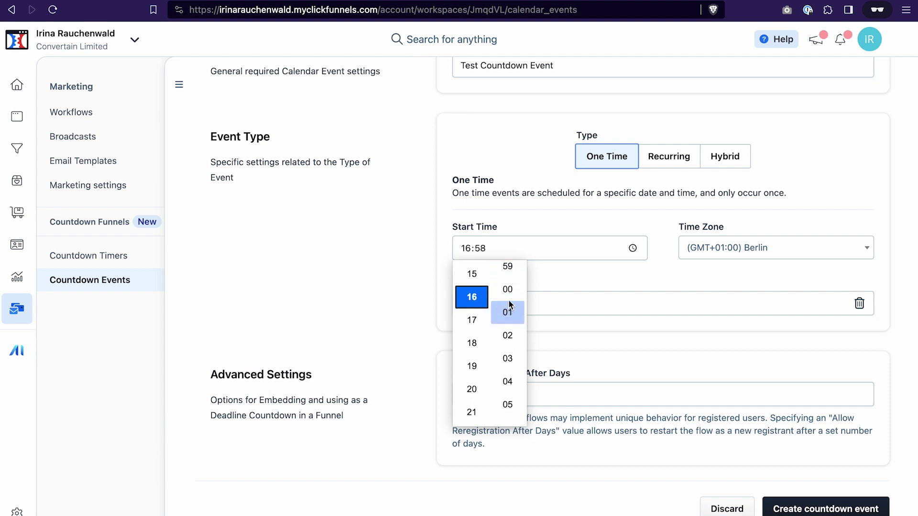
pyautogui.click(508, 310)
pyautogui.click(656, 282)
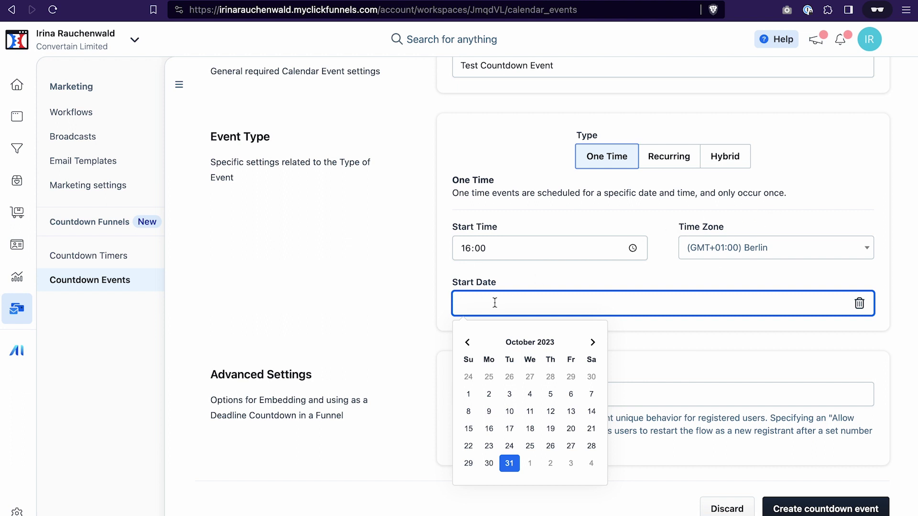
pyautogui.click(531, 467)
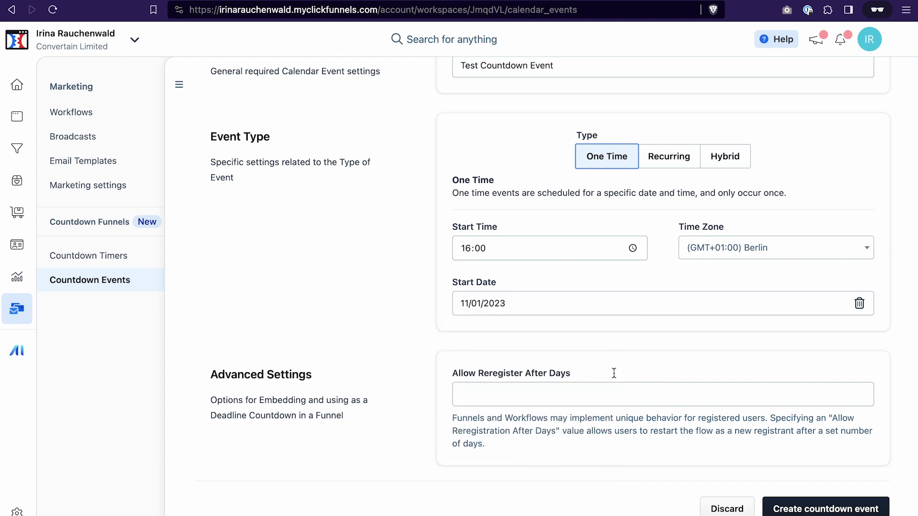
pyautogui.scroll(-1, 613, 373)
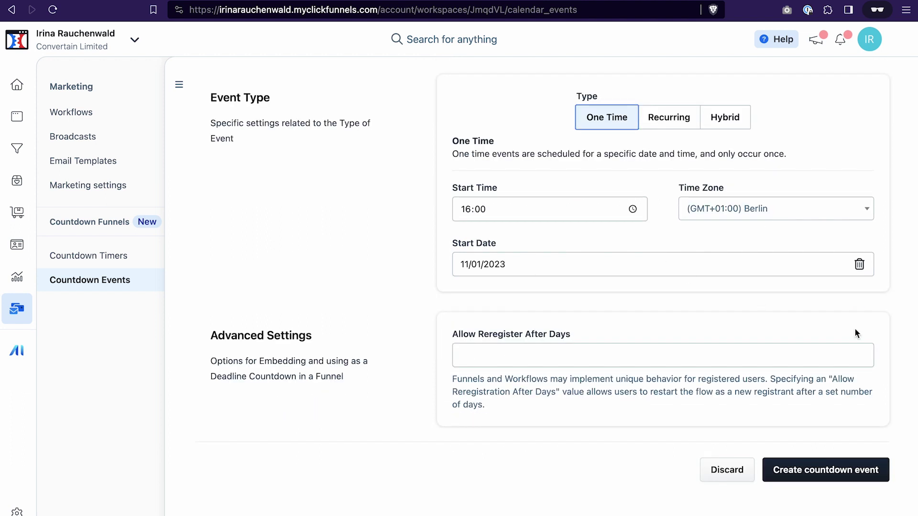
pyautogui.click(823, 473)
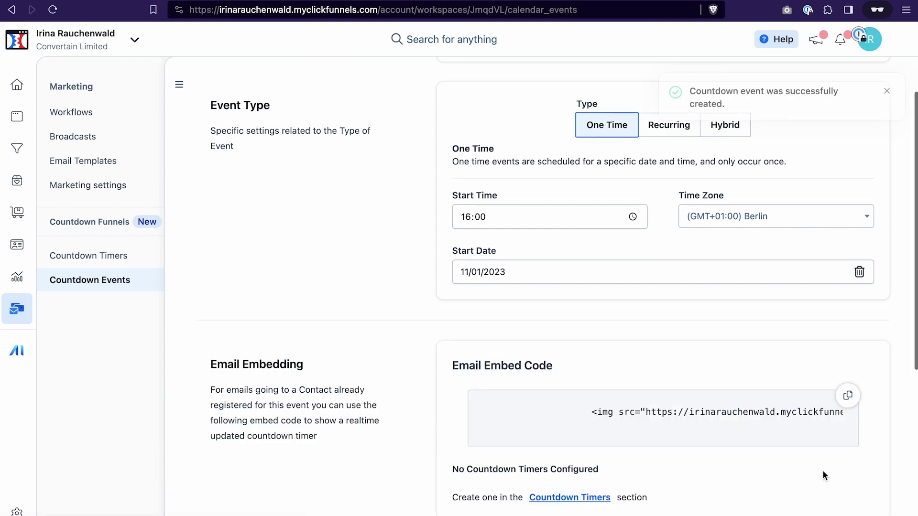
# - Begin a new countdown timer in the Template 5 style
pyautogui.click(206, 85)
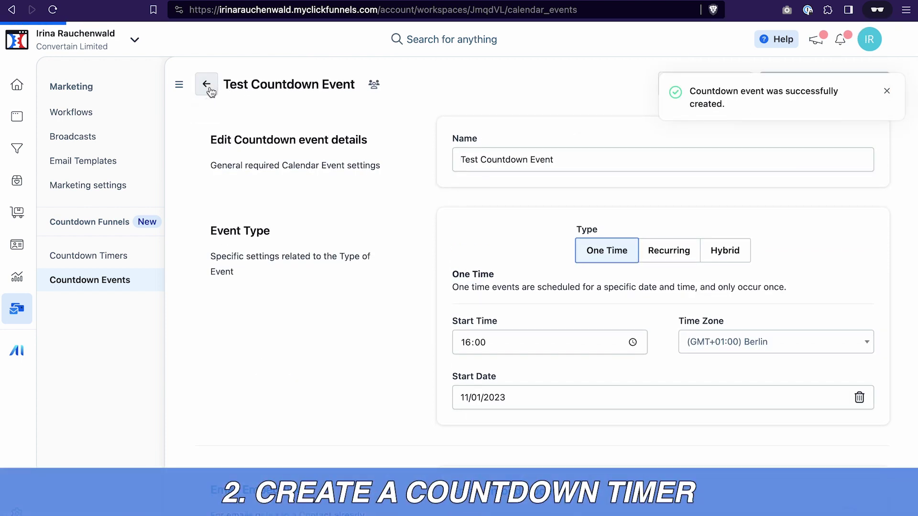
pyautogui.click(77, 257)
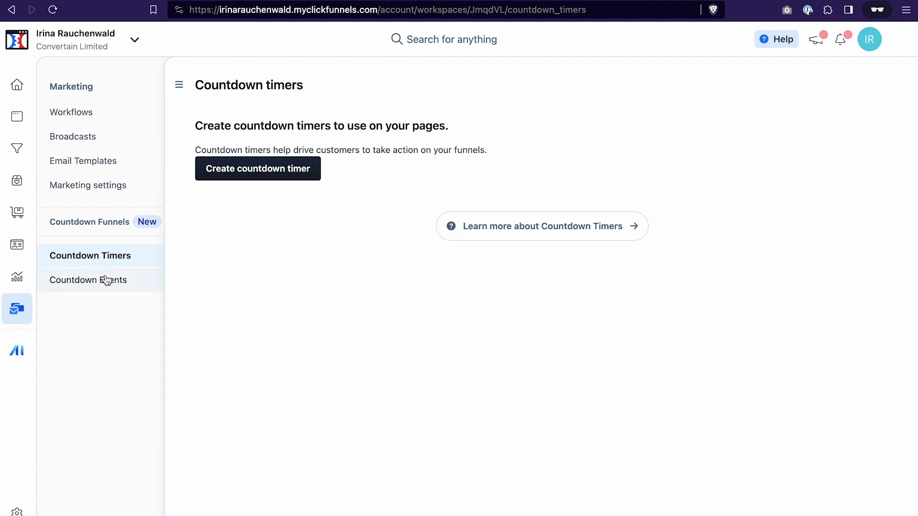
pyautogui.click(300, 166)
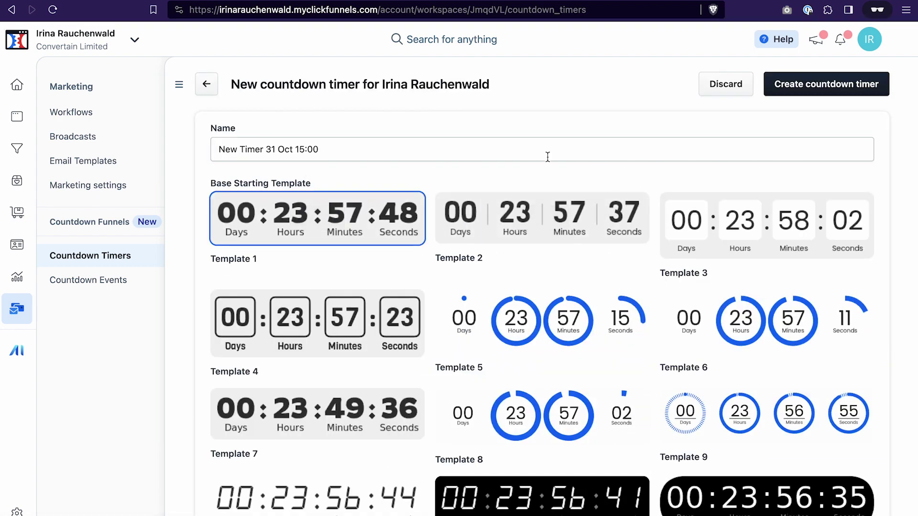
pyautogui.click(547, 324)
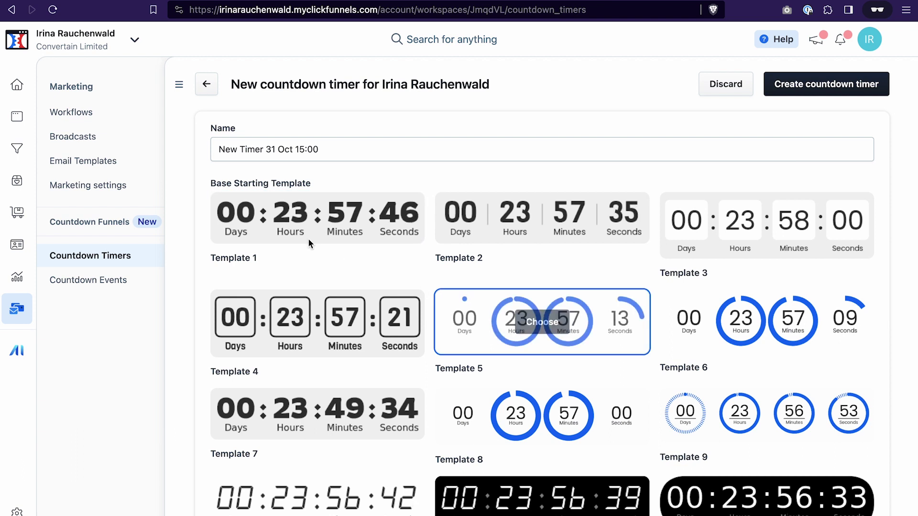
# - Trim the timer's name to 'New Timer' and create it
pyautogui.click(329, 149)
pyautogui.moveTo(327, 148); pyautogui.dragTo(264, 149)
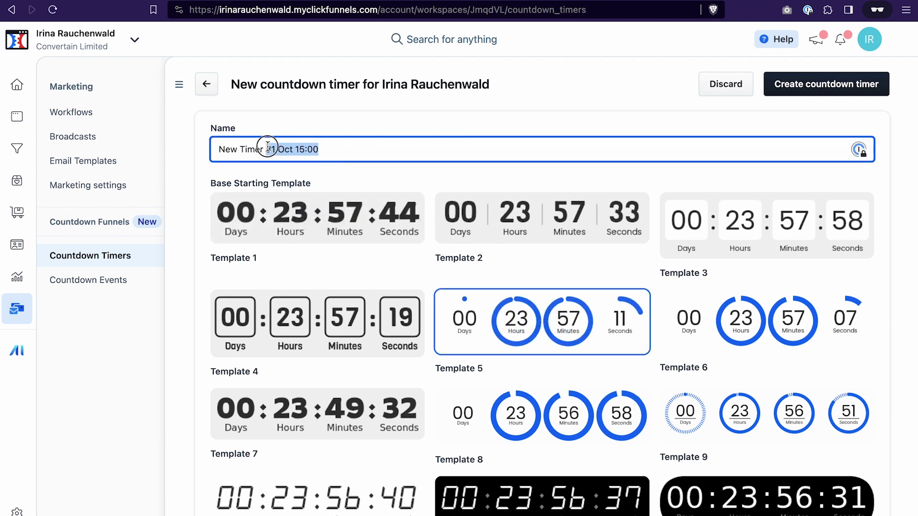
pyautogui.press('BackSpace')
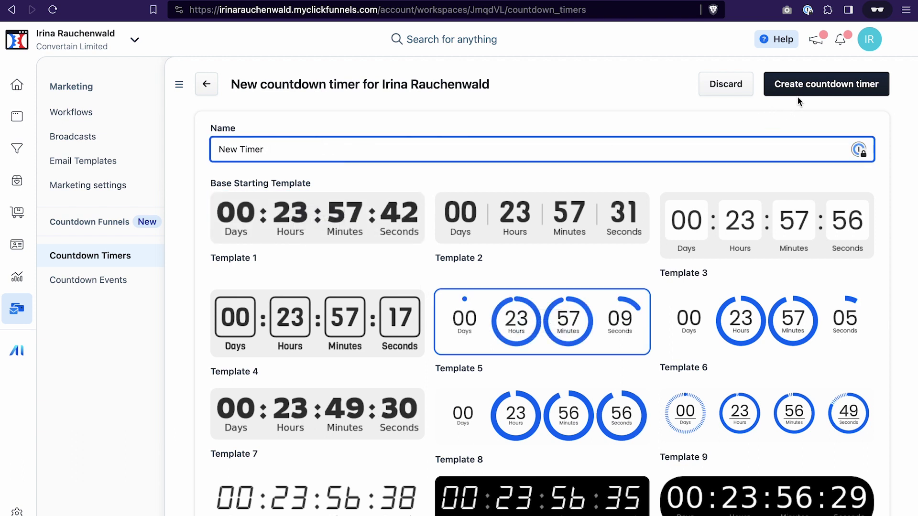
pyautogui.click(805, 85)
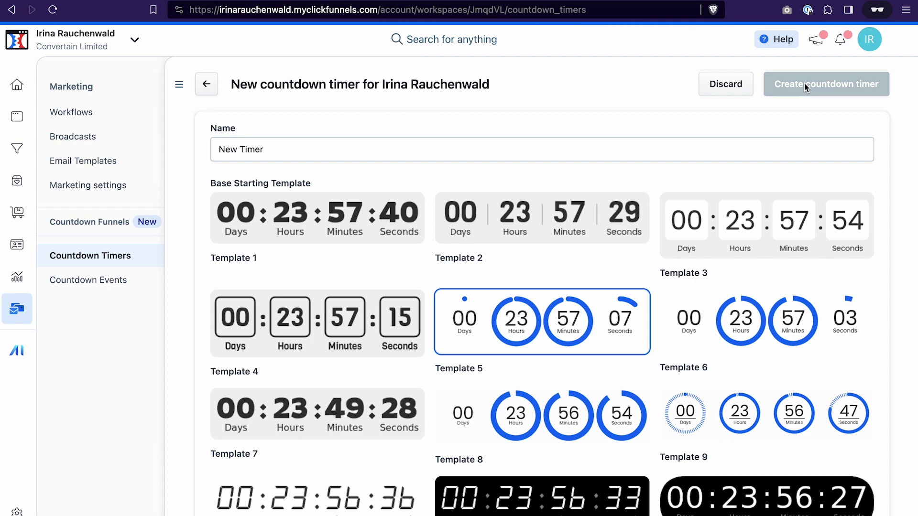
pyautogui.scroll(-1, 361, 237)
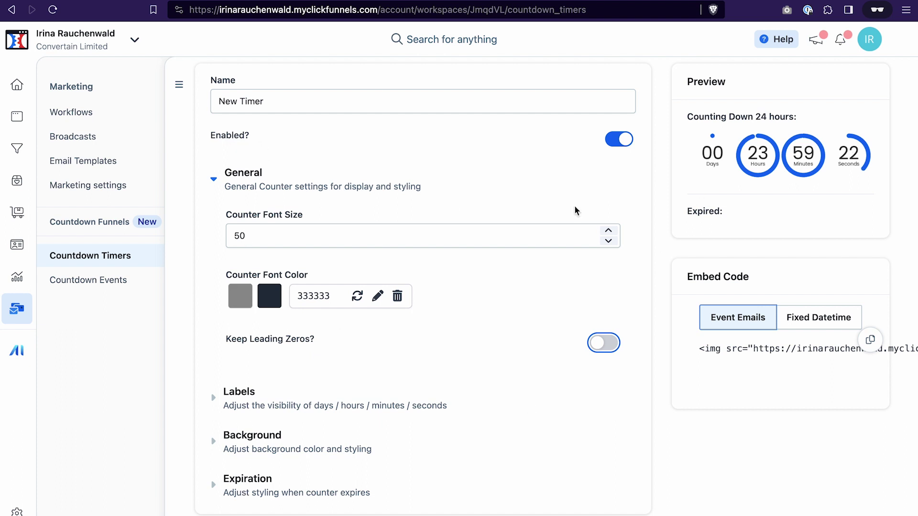
pyautogui.scroll(-1, 573, 210)
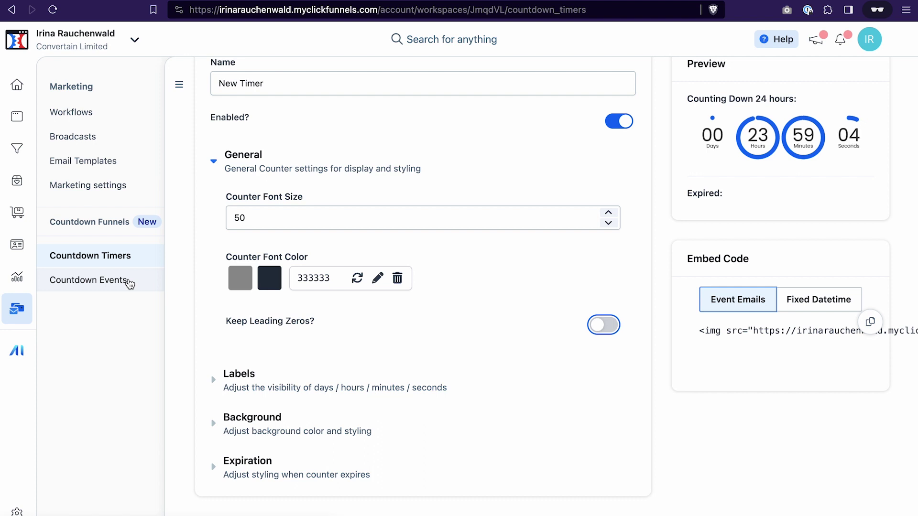
pyautogui.scroll(2, 329, 251)
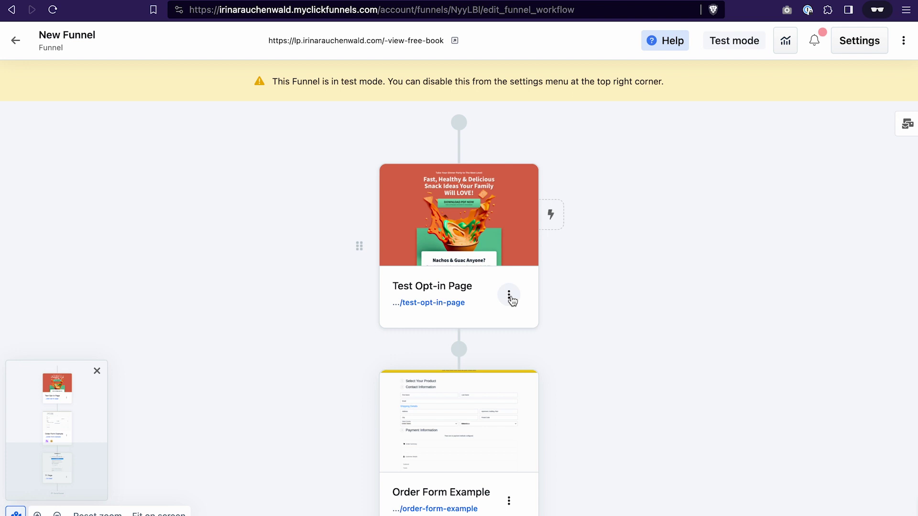
# - Via Manage events, attach Test Countdown Event to Test Opt-in Page, registering after opt-in submission
pyautogui.click(510, 298)
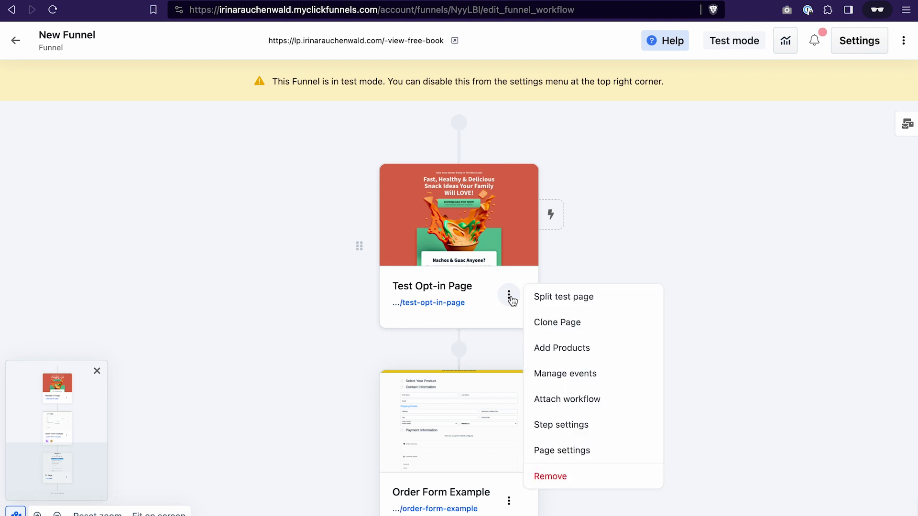
pyautogui.click(610, 374)
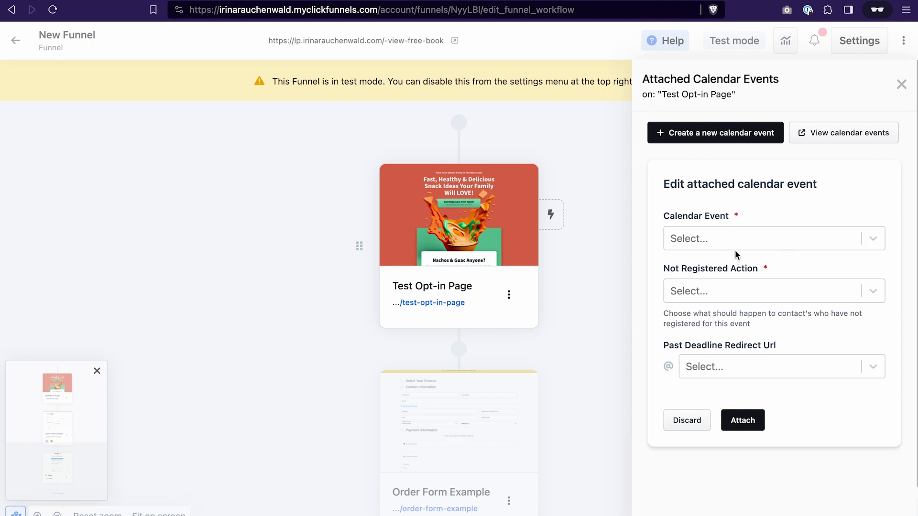
pyautogui.click(715, 238)
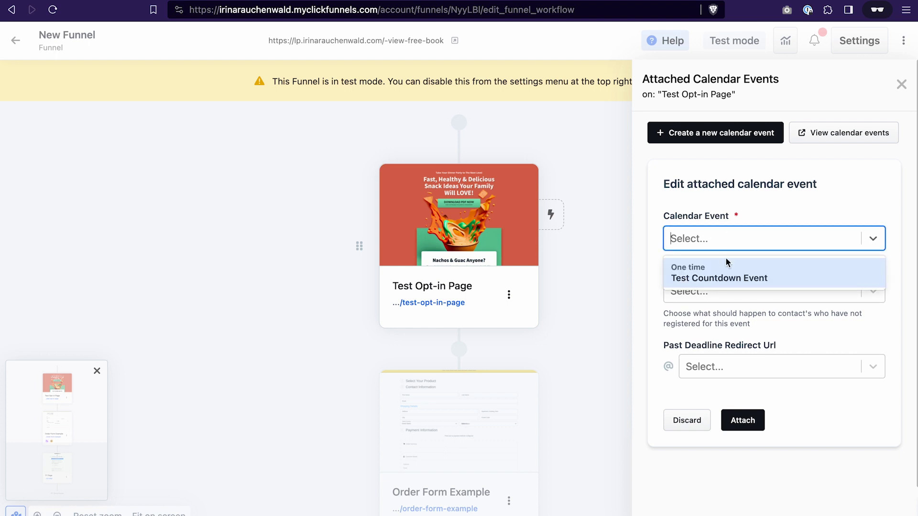
pyautogui.click(739, 280)
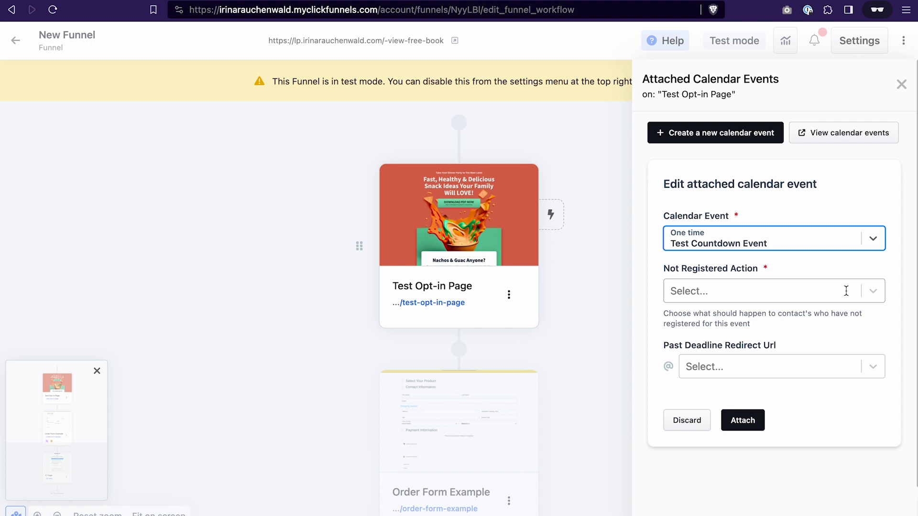
pyautogui.click(869, 297)
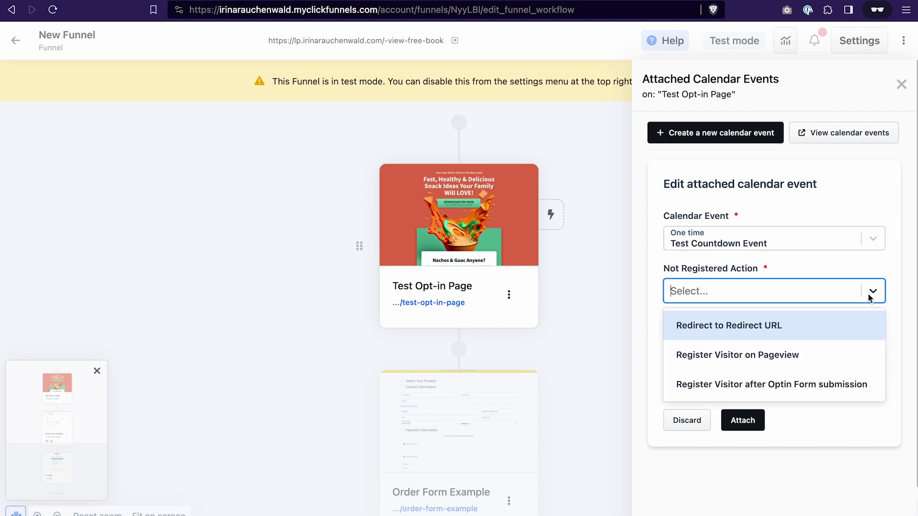
pyautogui.click(800, 387)
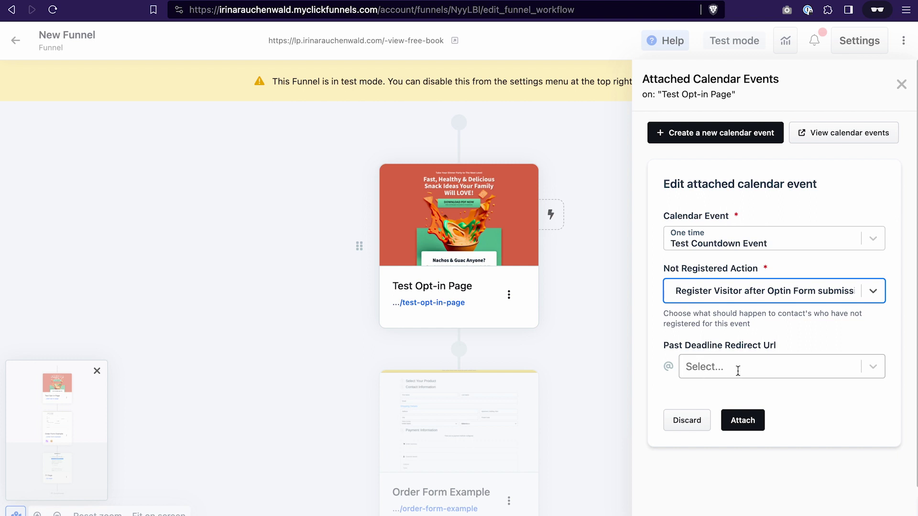
pyautogui.click(748, 420)
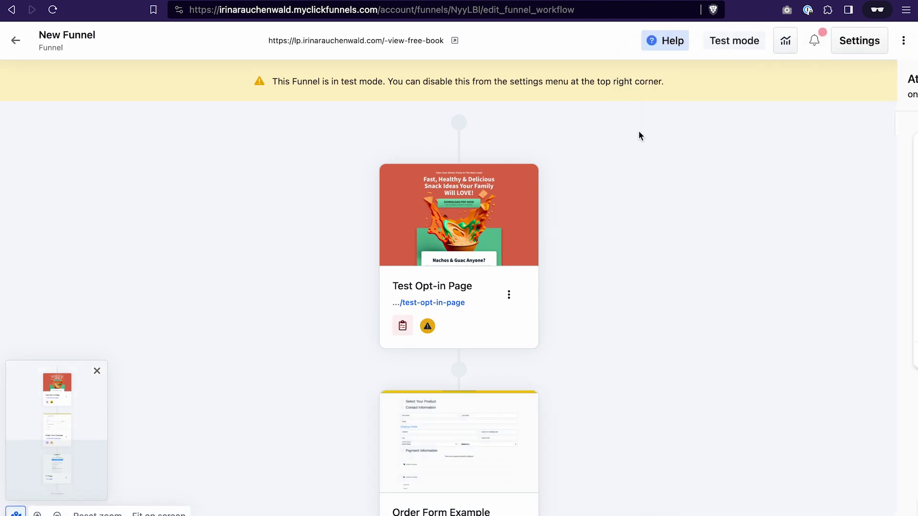
pyautogui.moveTo(405, 331)
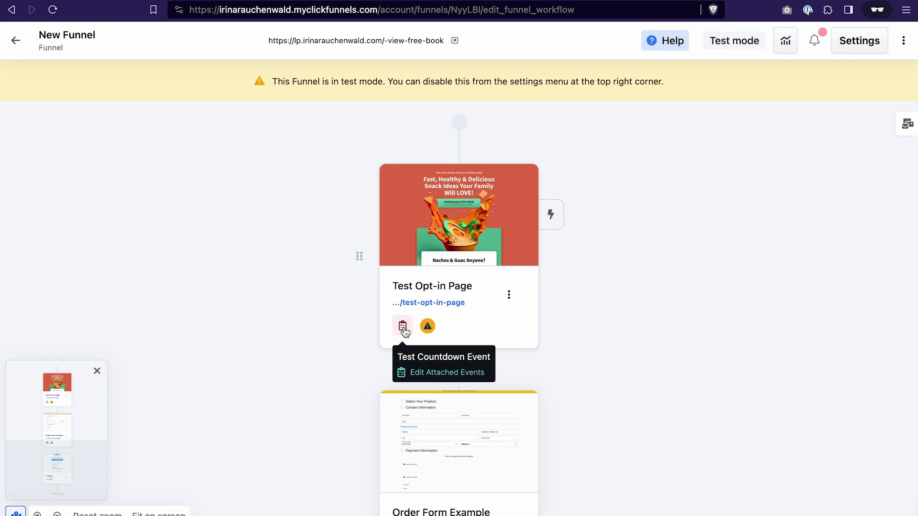
pyautogui.click(431, 329)
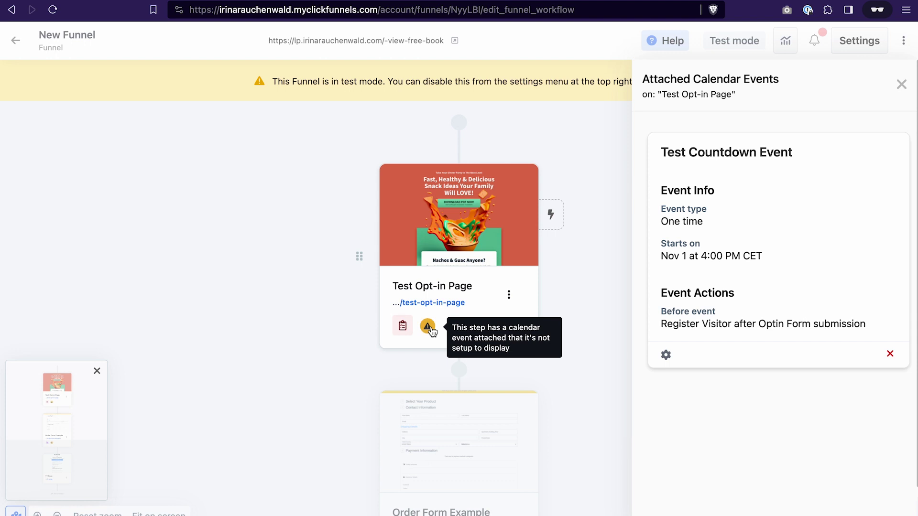
pyautogui.moveTo(574, 338); pyautogui.dragTo(573, 400)
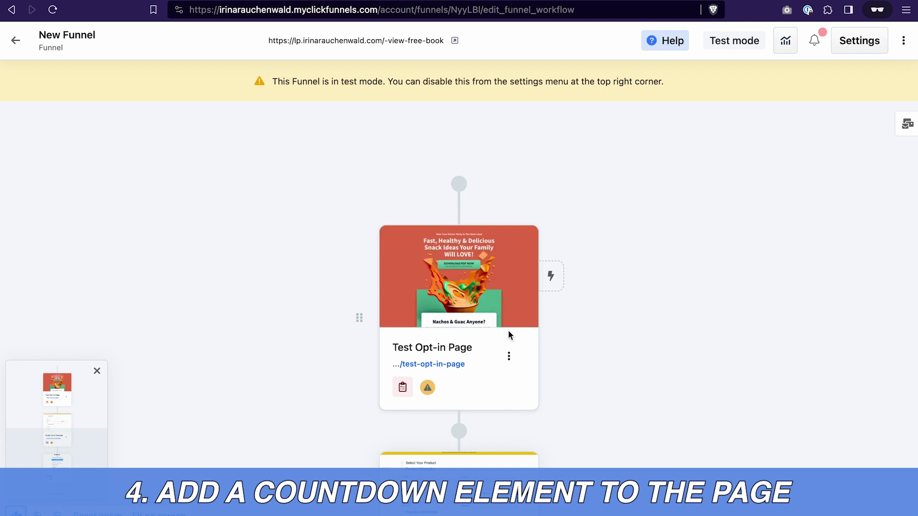
pyautogui.moveTo(507, 317)
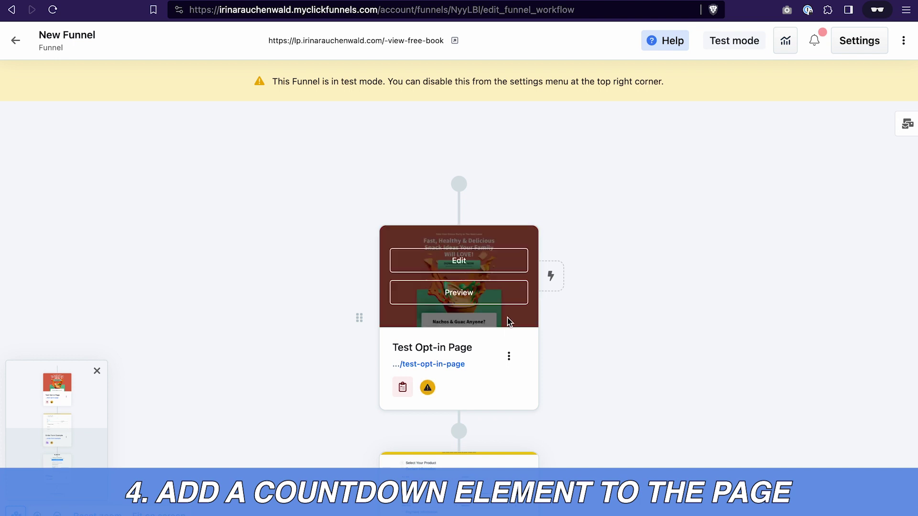
# - Add a Countdown element atop Test Opt-in Page with timer type Calendar Event
pyautogui.click(484, 263)
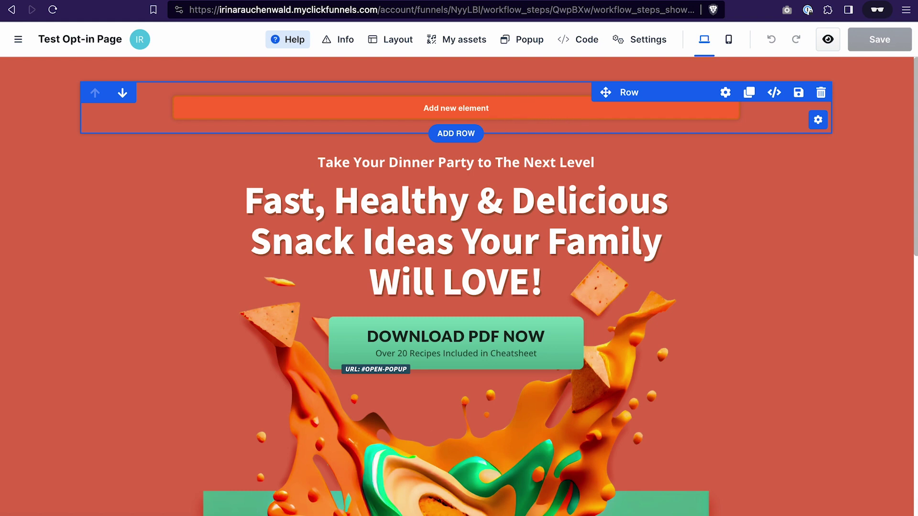
pyautogui.click(510, 116)
pyautogui.write('count')
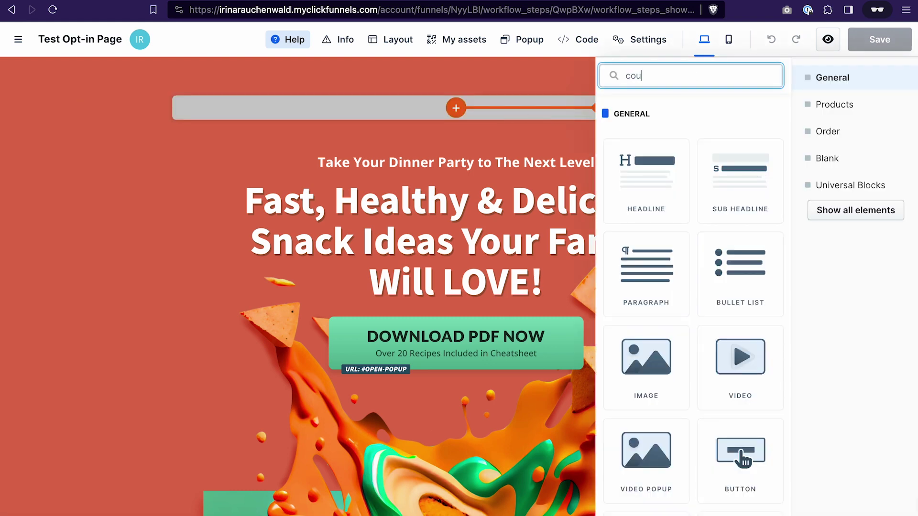
pyautogui.click(647, 176)
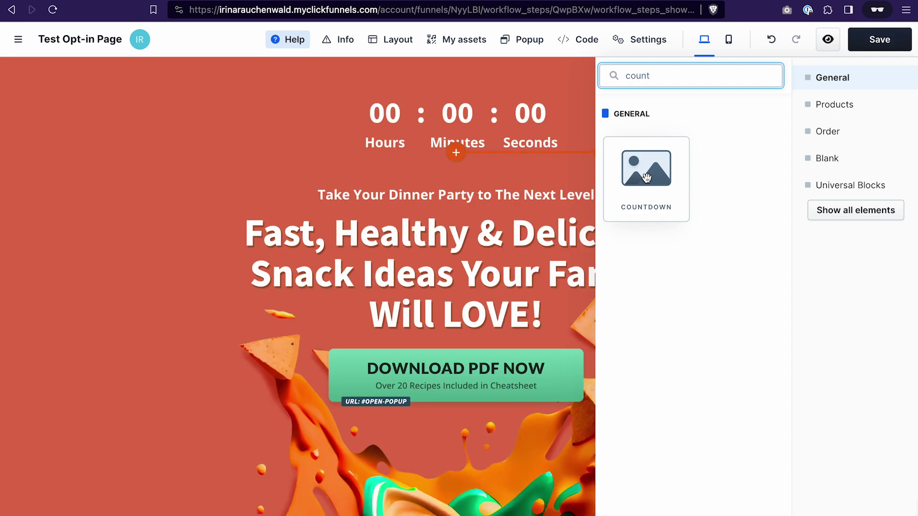
pyautogui.click(706, 86)
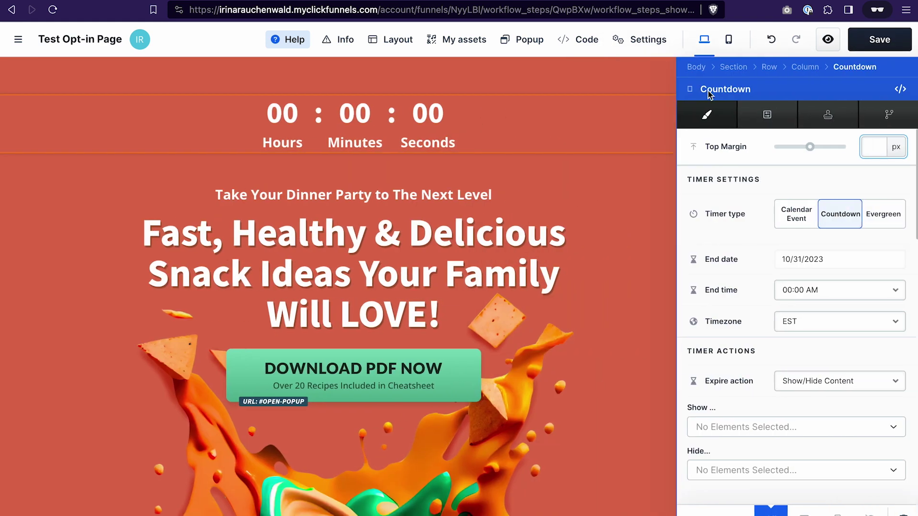
pyautogui.click(805, 225)
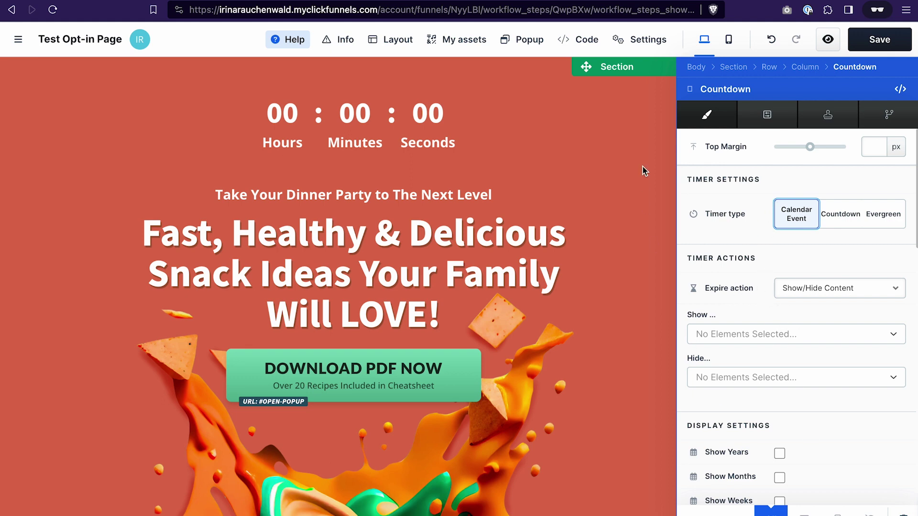
# - Save the opt-in page and review the Countdown Timers and Countdown Events lists
pyautogui.click(880, 42)
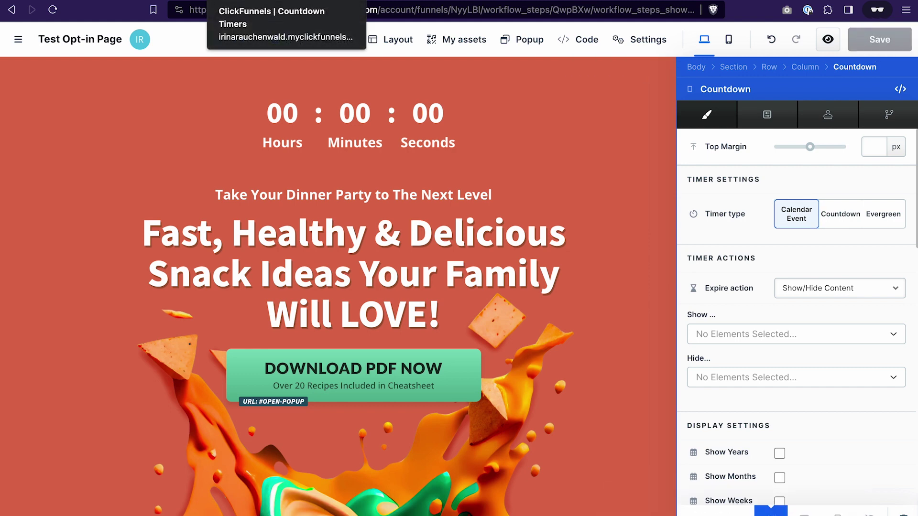
pyautogui.click(286, 2)
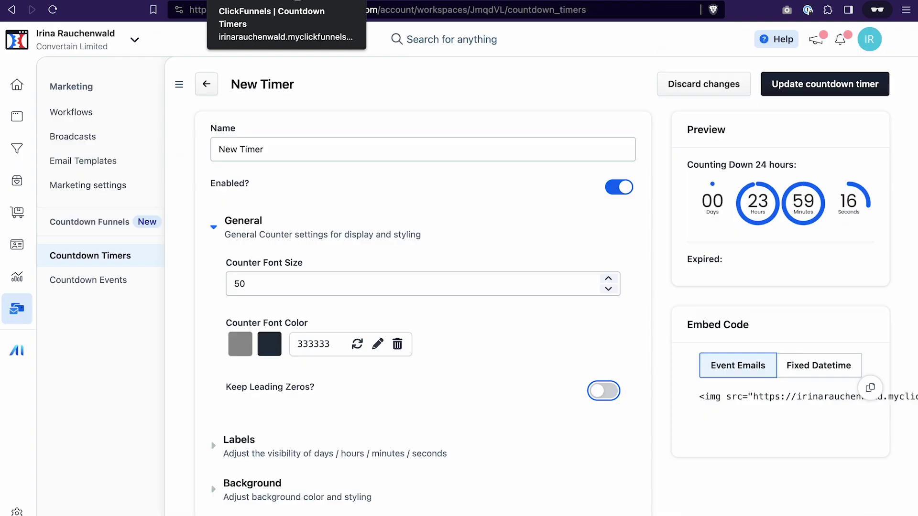
pyautogui.click(91, 284)
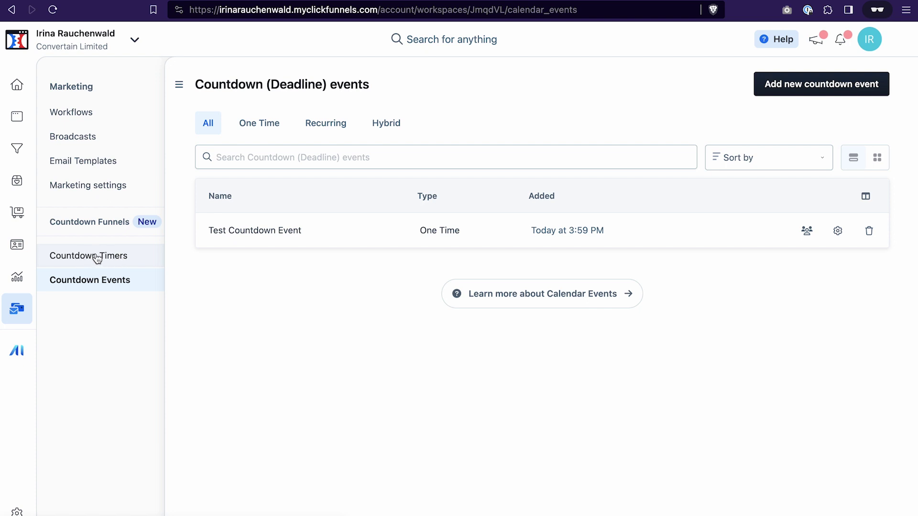
pyautogui.click(123, 259)
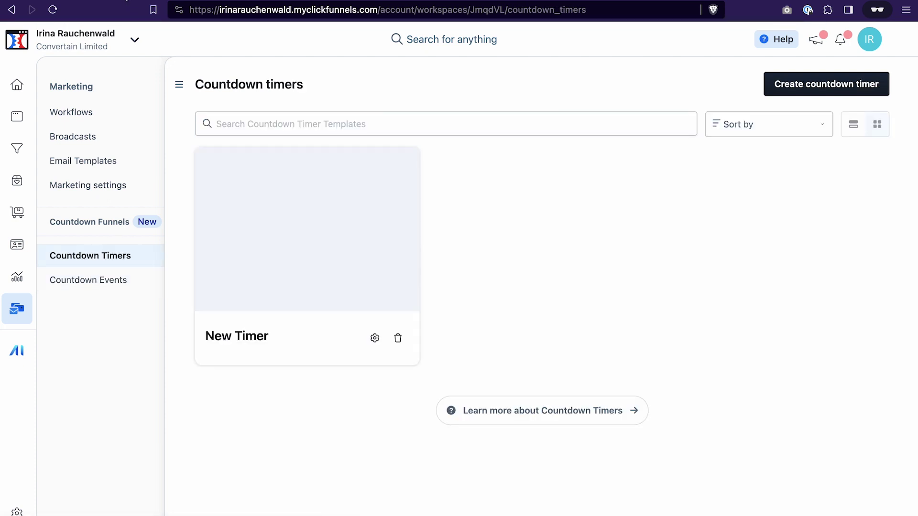
pyautogui.click(126, 1)
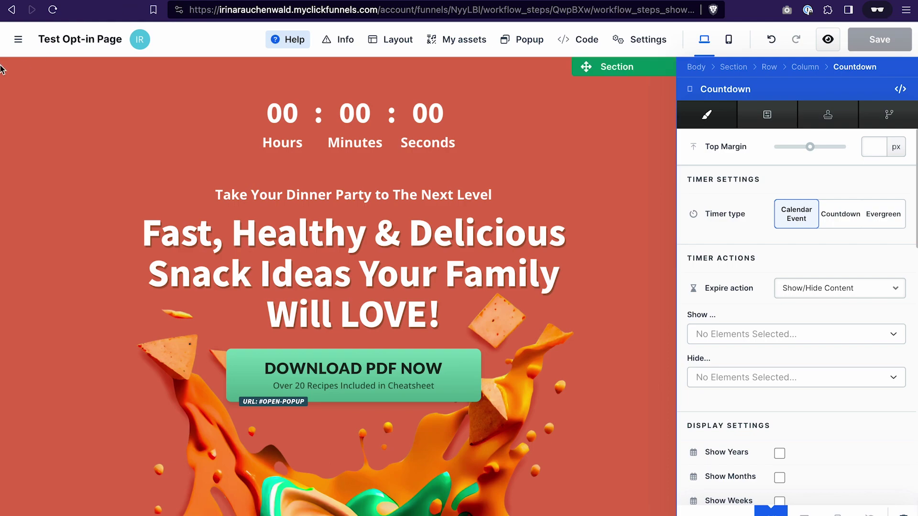
# - Leave the funnel and go to the Marketing Workflows list
pyautogui.click(18, 42)
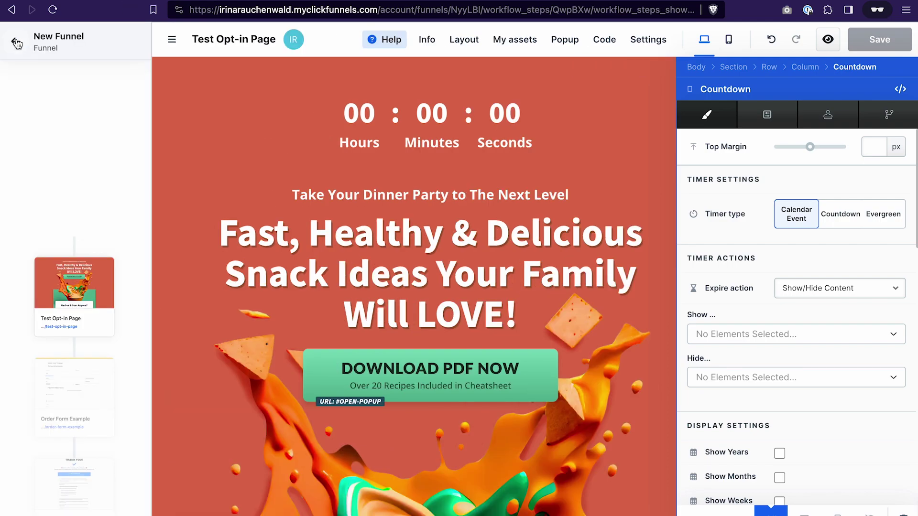
pyautogui.click(16, 41)
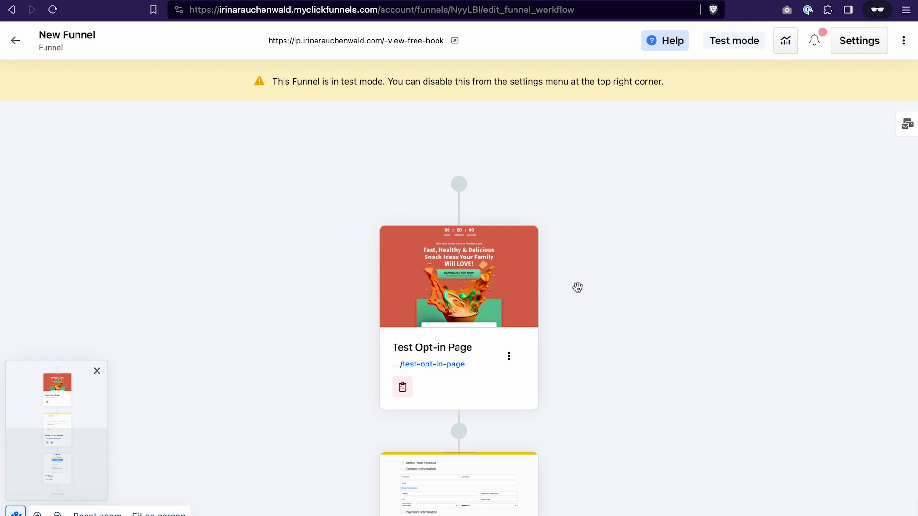
pyautogui.moveTo(550, 275)
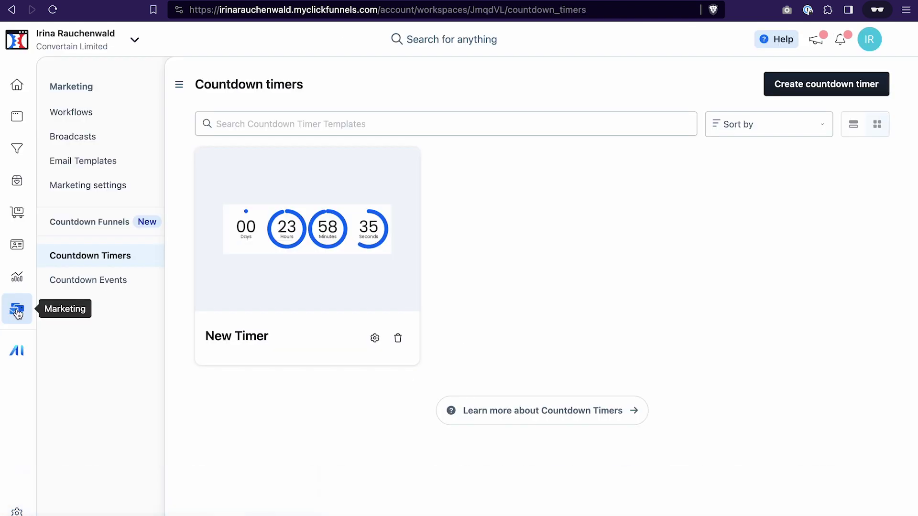
pyautogui.click(95, 119)
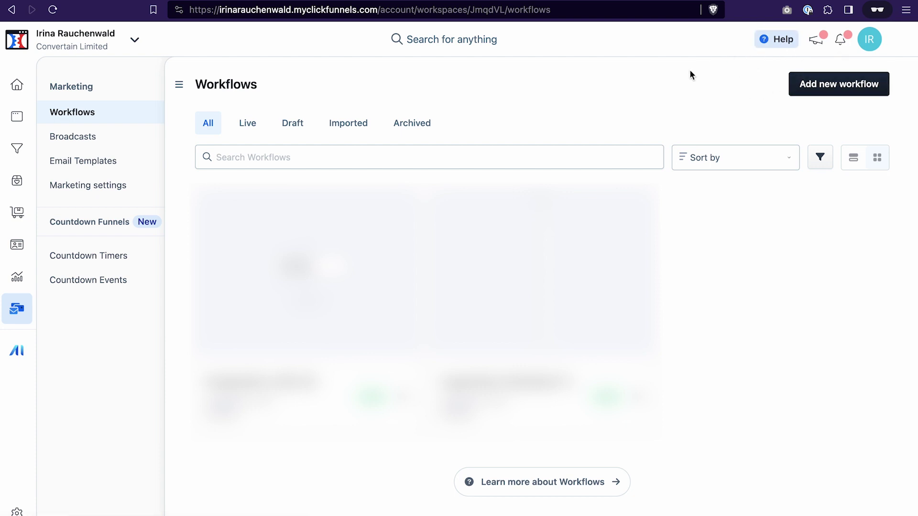
# - Create a workflow named 'Event Registration' with run type Only one run per contact
pyautogui.click(818, 89)
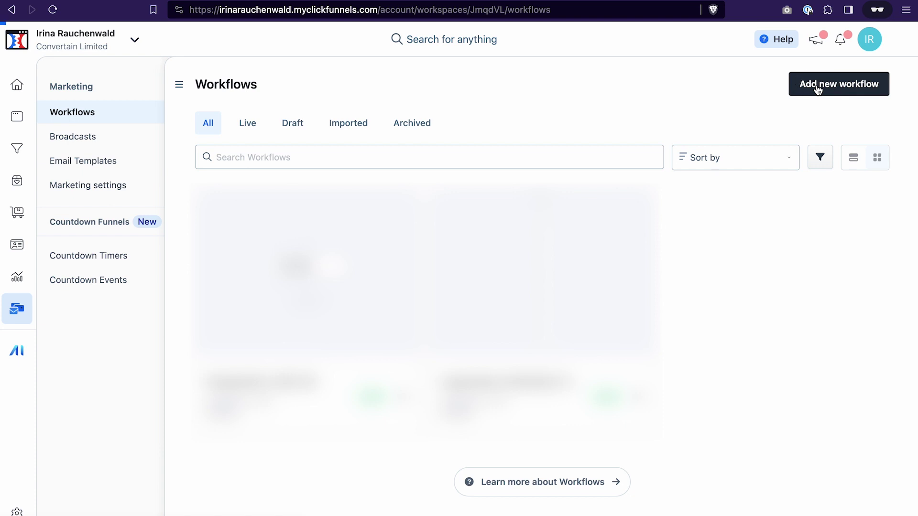
pyautogui.write('Event Registration')
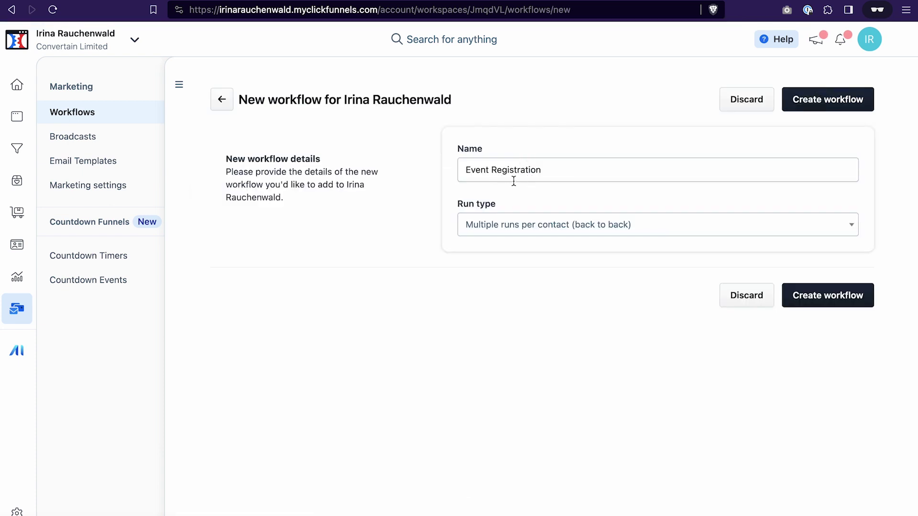
pyautogui.click(507, 227)
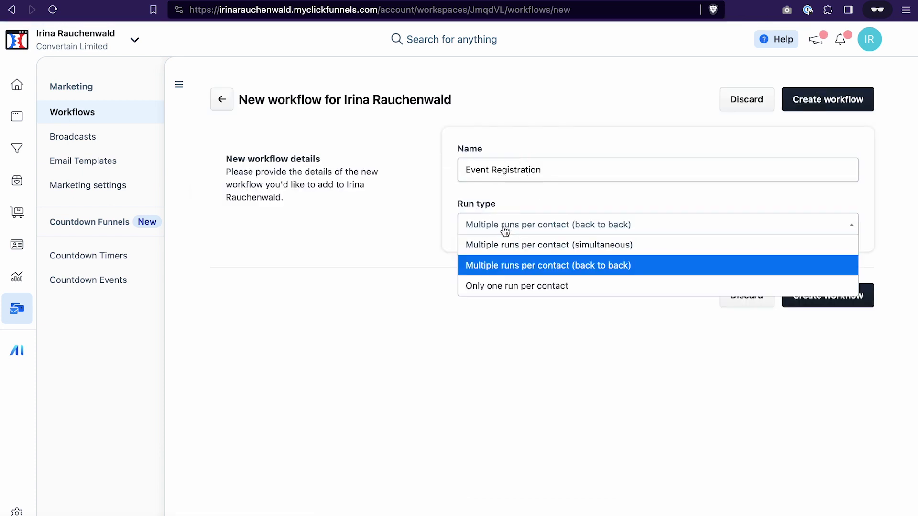
pyautogui.click(525, 286)
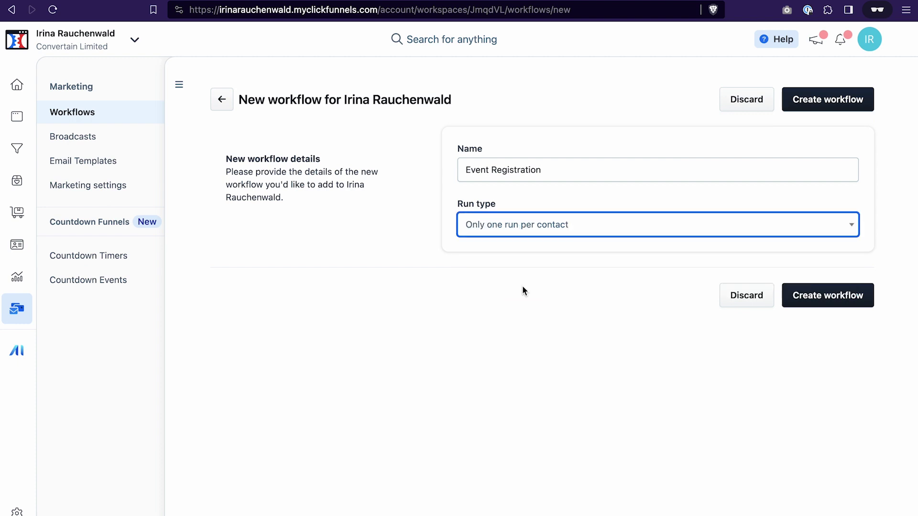
pyautogui.click(827, 298)
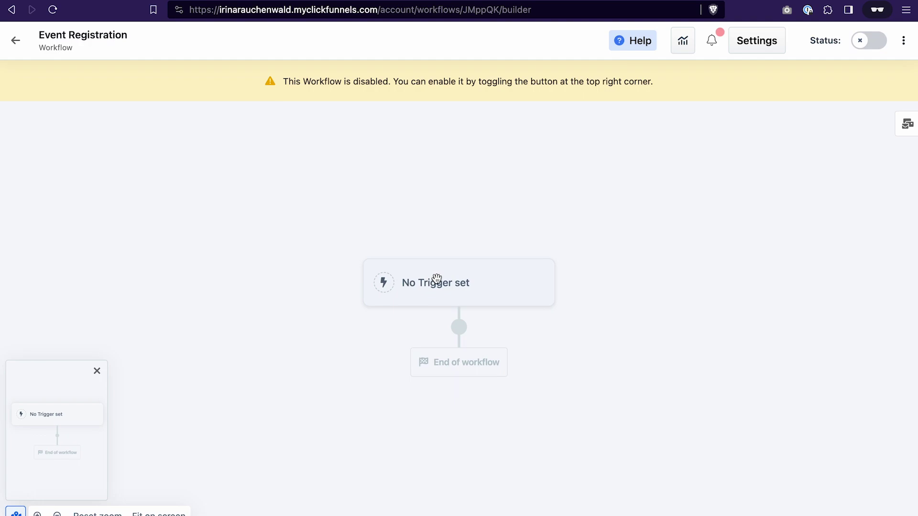
# - Add a workflow trigger for contacts registering to a calendar event
pyautogui.click(455, 286)
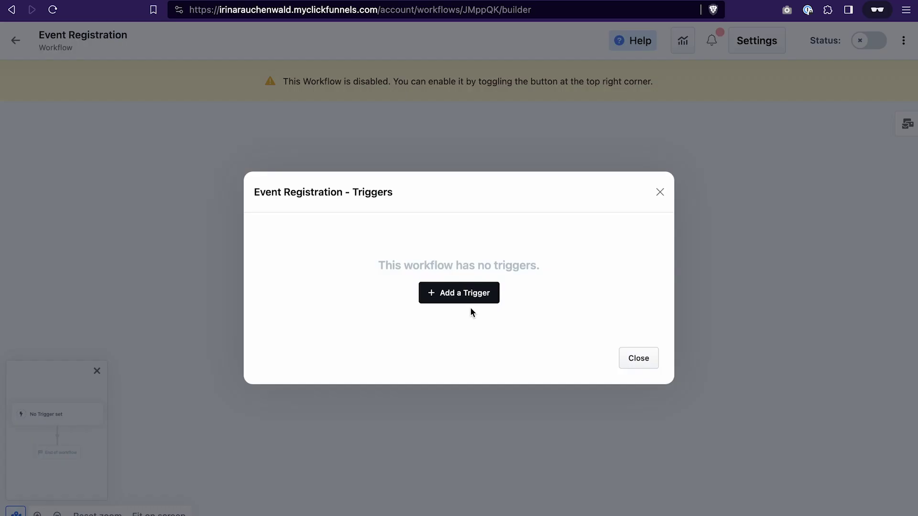
pyautogui.click(475, 294)
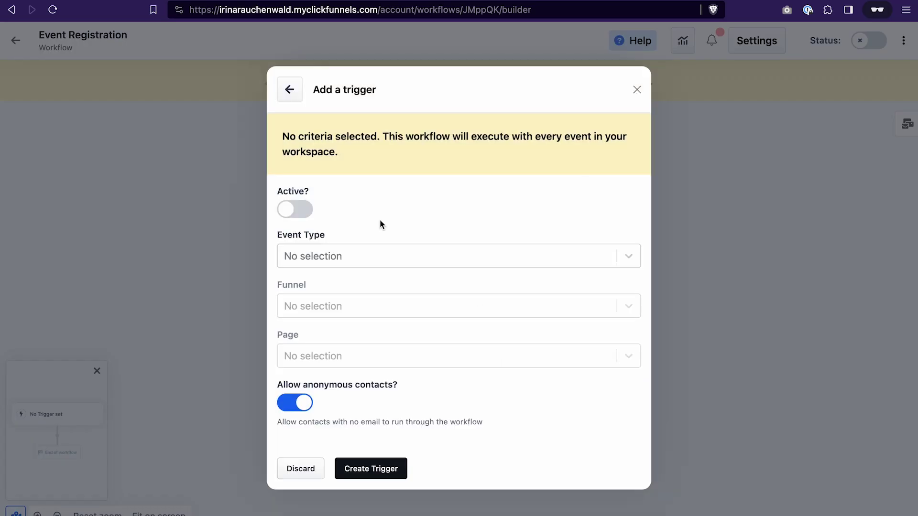
pyautogui.click(331, 253)
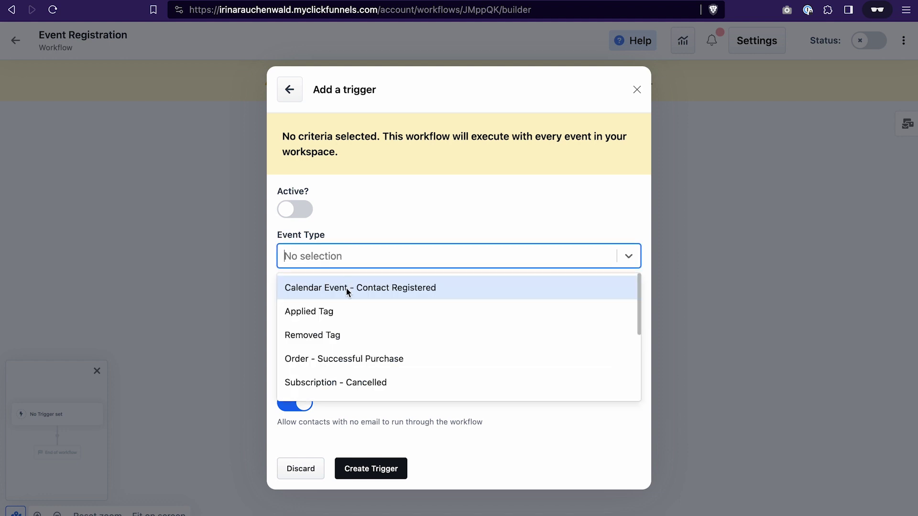
pyautogui.click(417, 290)
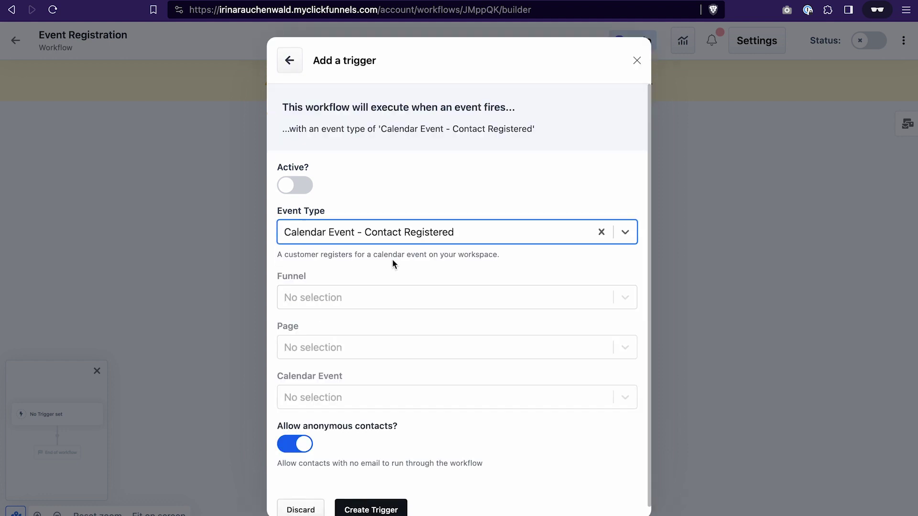
# - Limit the trigger to New Funnel's Test Opt-in Page and Test Countdown Event
pyautogui.click(344, 297)
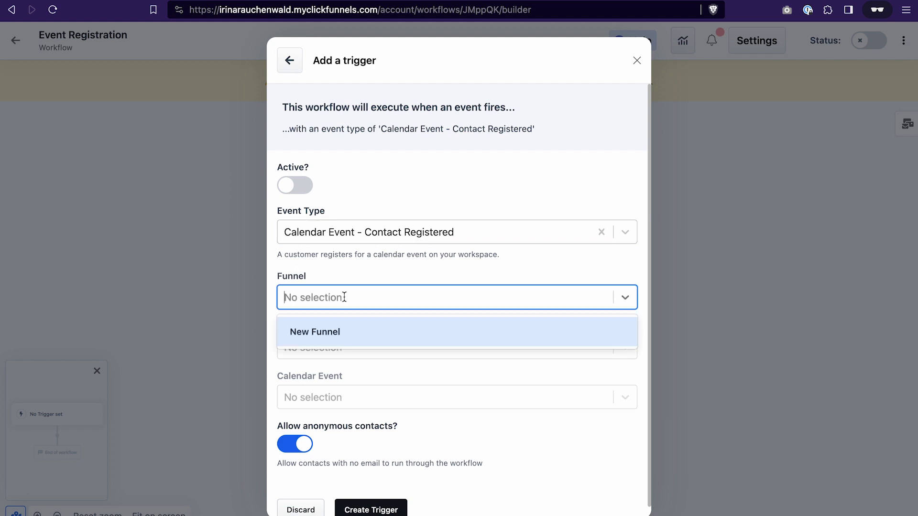
pyautogui.click(340, 335)
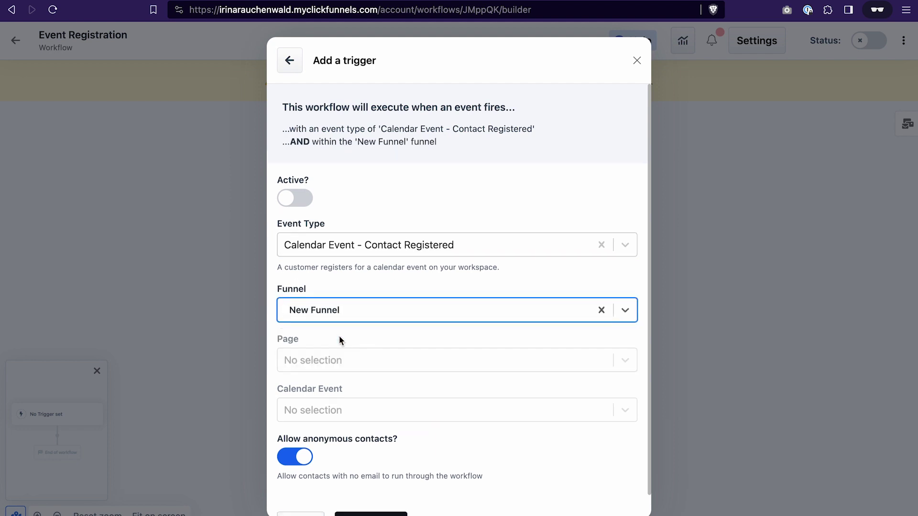
pyautogui.click(326, 361)
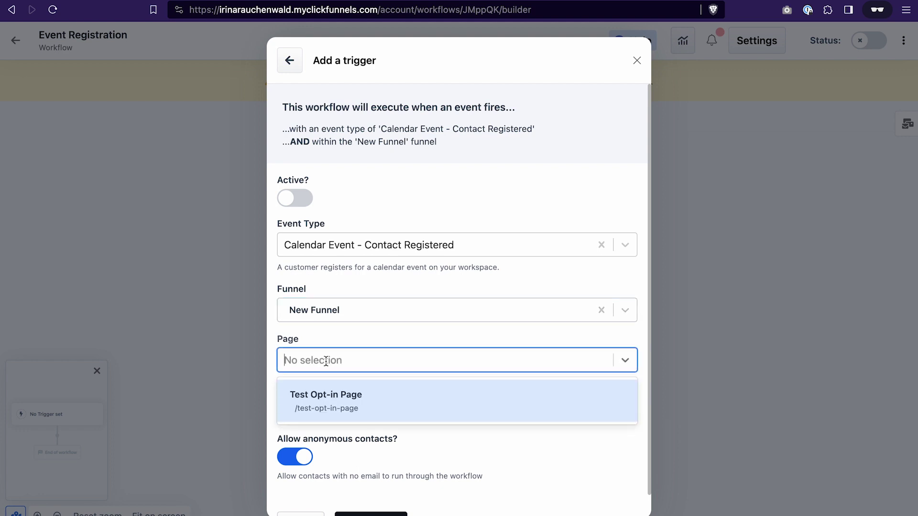
pyautogui.click(341, 400)
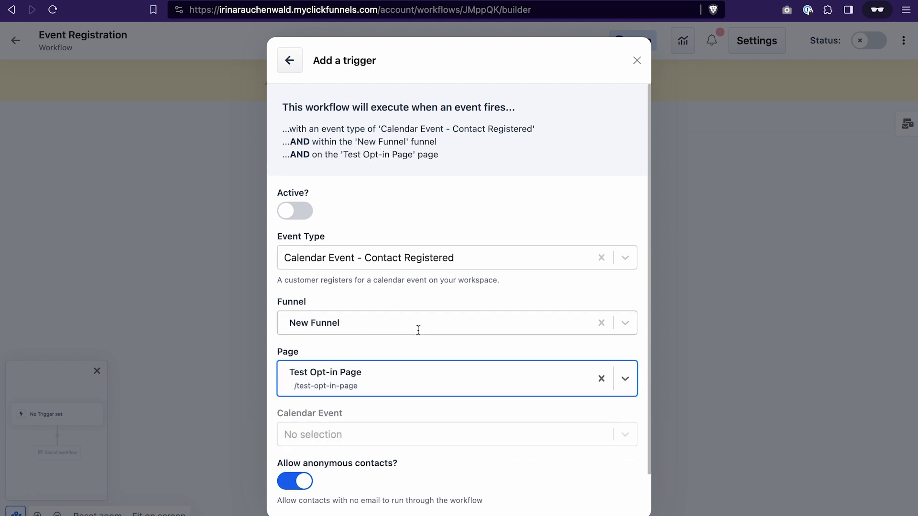
pyautogui.click(323, 440)
pyautogui.click(303, 470)
pyautogui.scroll(-2, 291, 436)
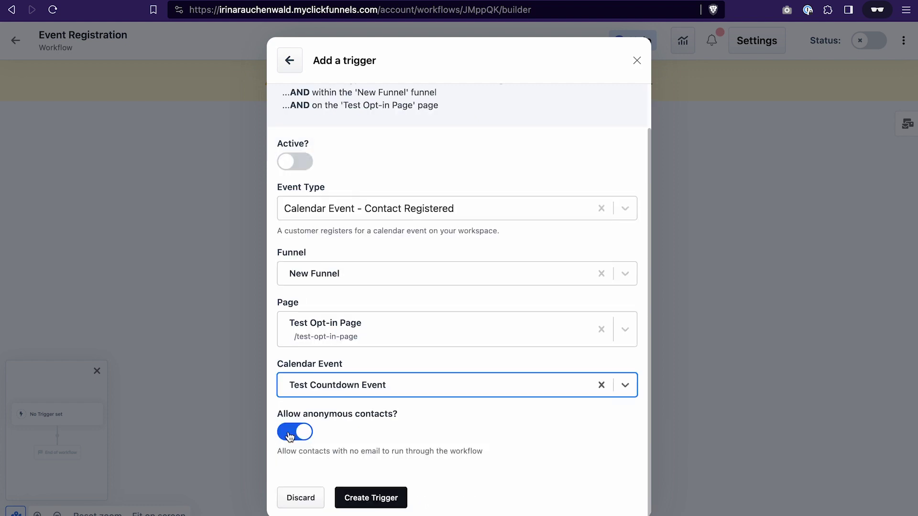
# - Disallow anonymous contacts, then create and activate the trigger
pyautogui.click(289, 435)
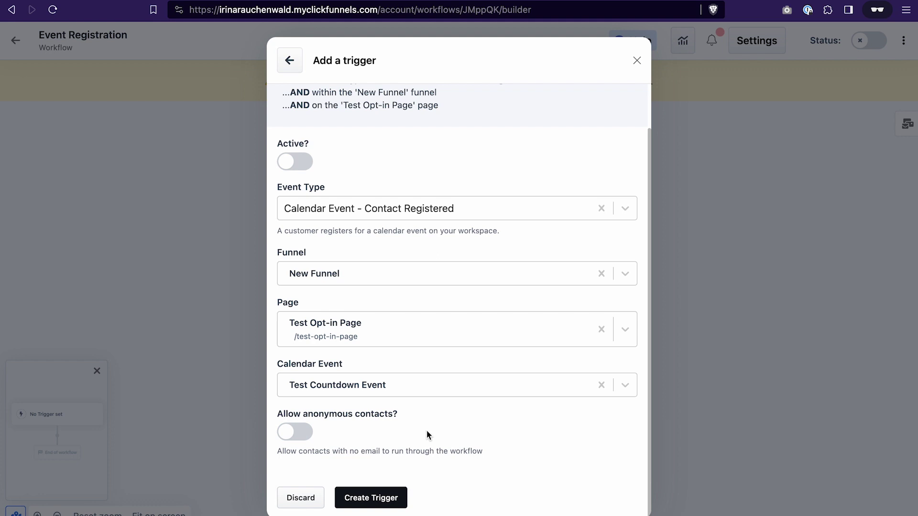
pyautogui.click(396, 502)
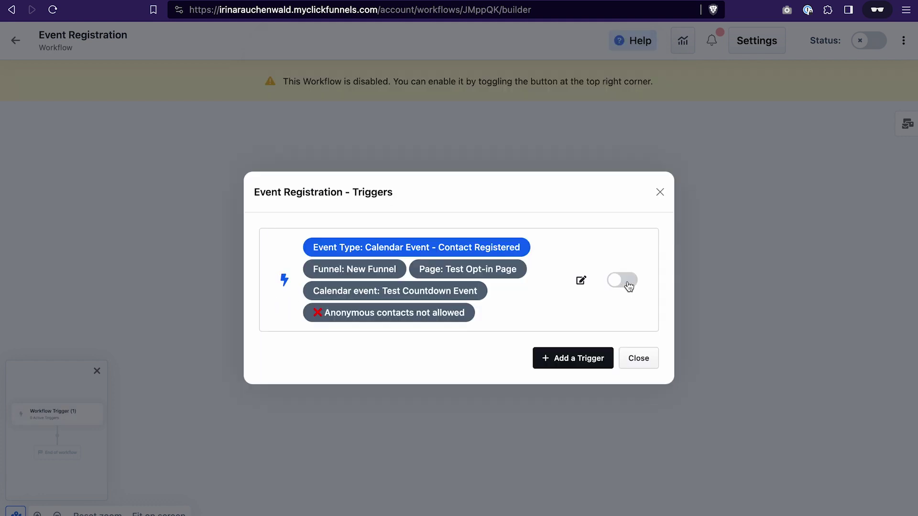
pyautogui.click(630, 285)
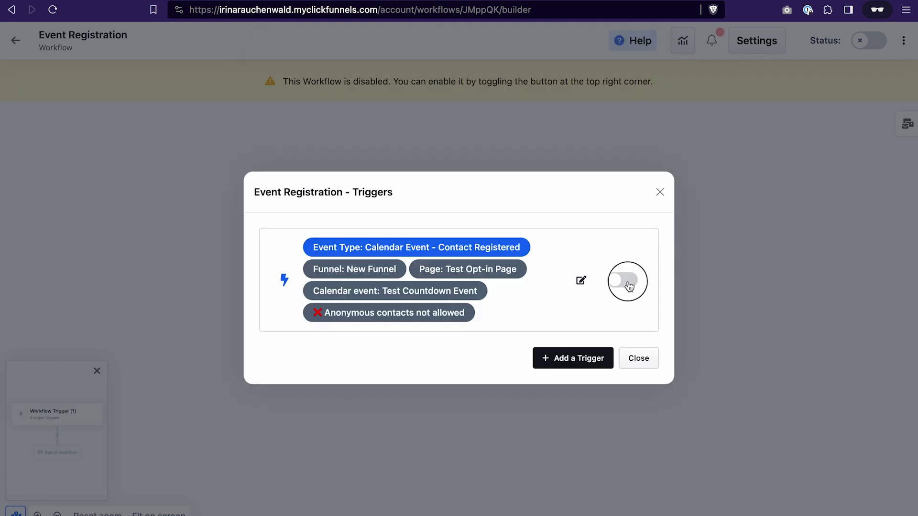
pyautogui.click(639, 358)
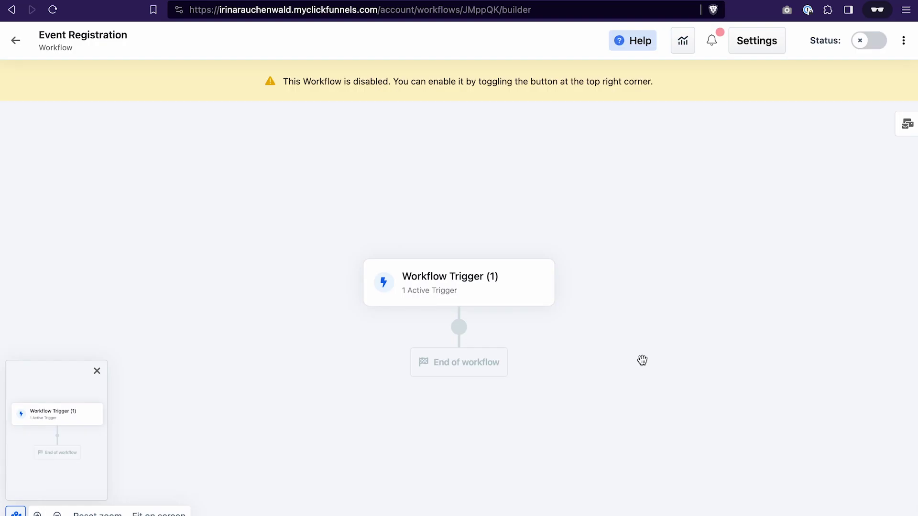
# - Add a Send Email step after the trigger, based on a chosen template
pyautogui.click(460, 329)
pyautogui.click(460, 329)
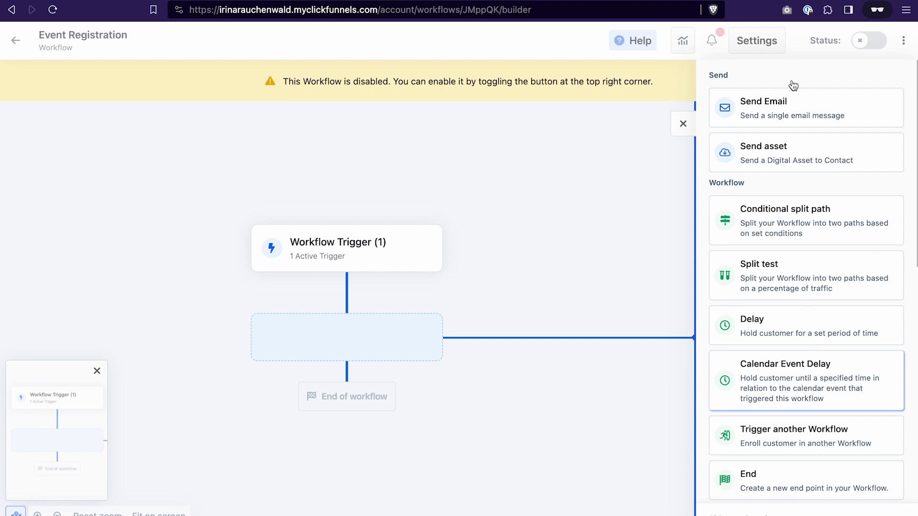
pyautogui.click(782, 113)
pyautogui.moveTo(504, 196)
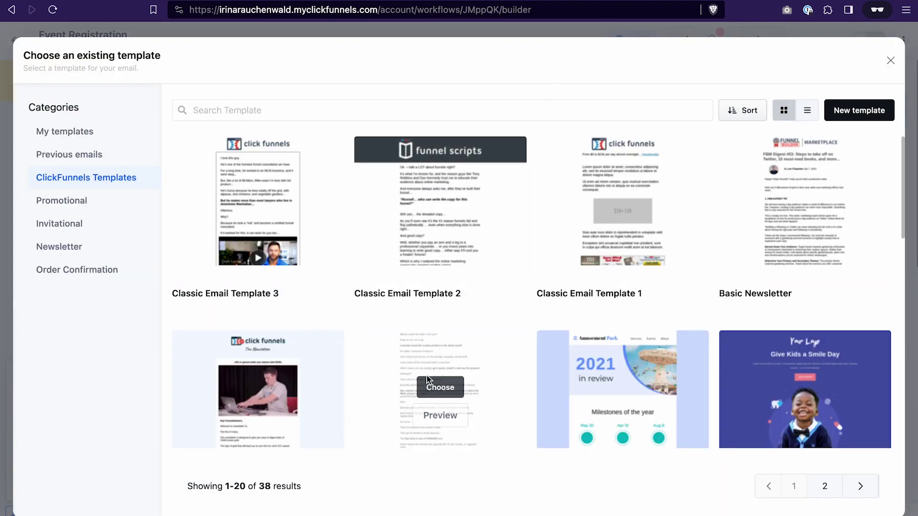
pyautogui.click(428, 385)
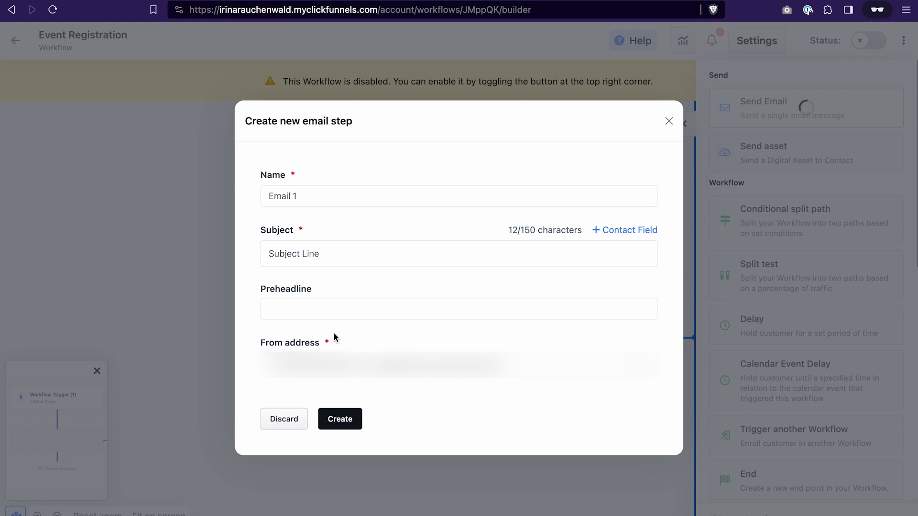
pyautogui.click(347, 423)
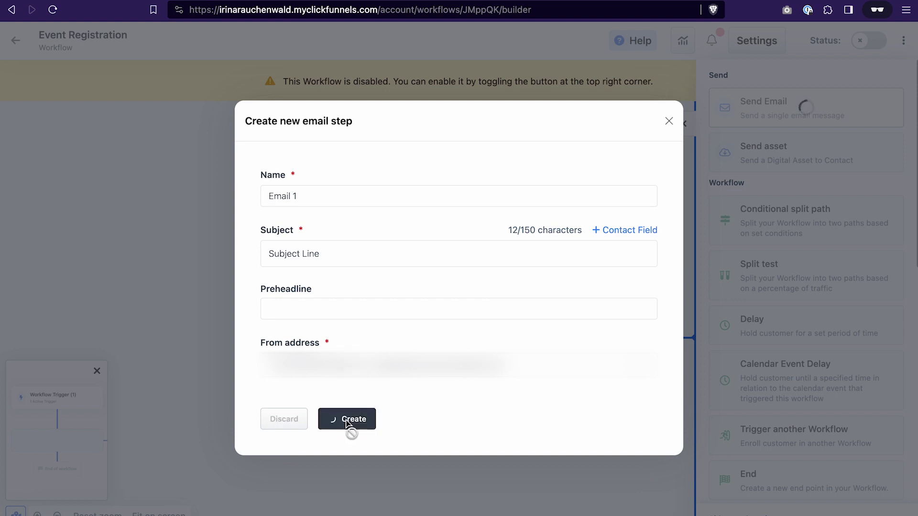
pyautogui.moveTo(535, 329)
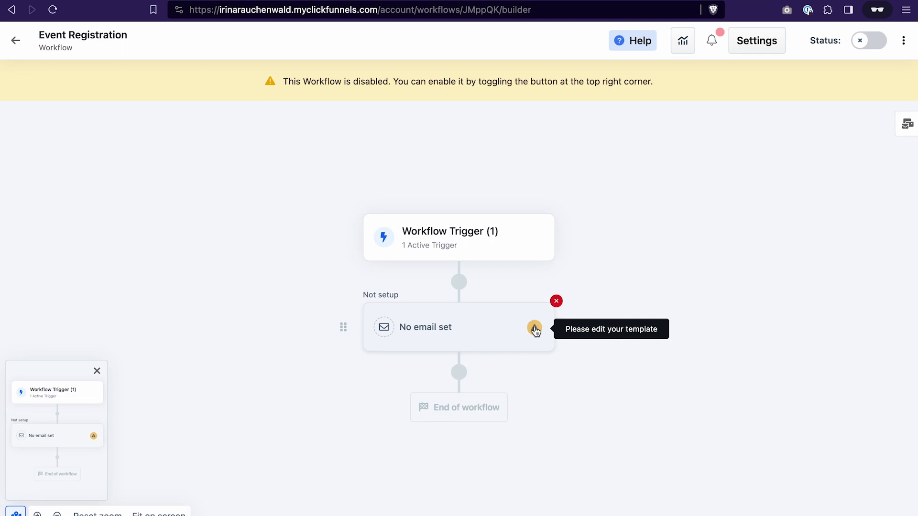
# - Open the email template and place an HTML block at the top of the email
pyautogui.click(535, 329)
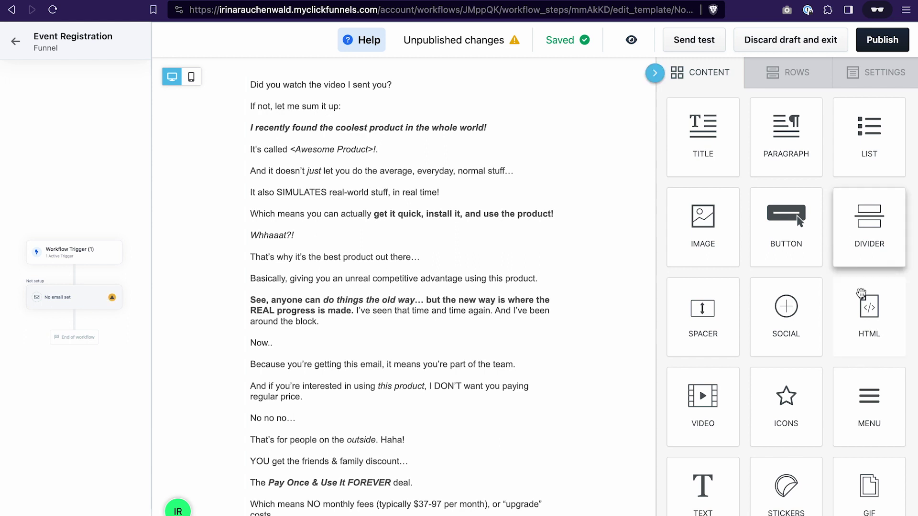
pyautogui.moveTo(874, 322); pyautogui.dragTo(444, 79)
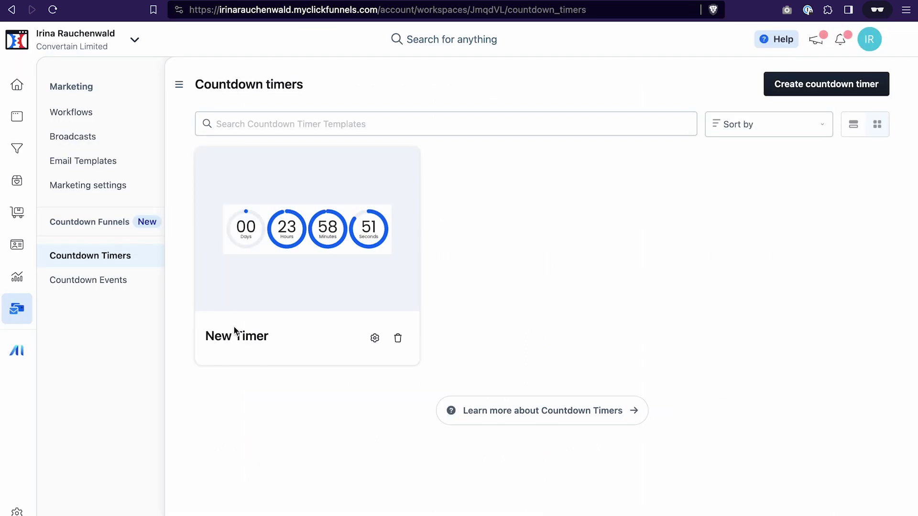
# - Copy New Timer's Embed Code (Event Emails) from its settings
pyautogui.click(376, 339)
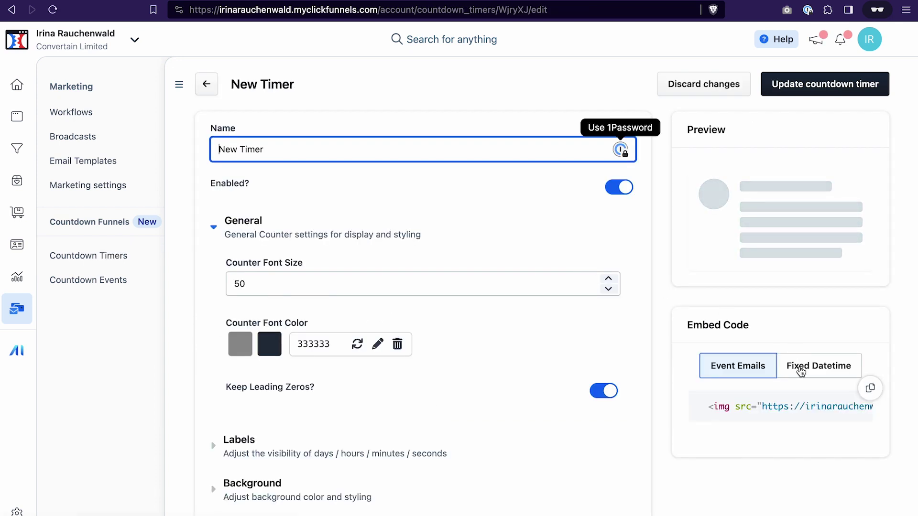
pyautogui.click(871, 391)
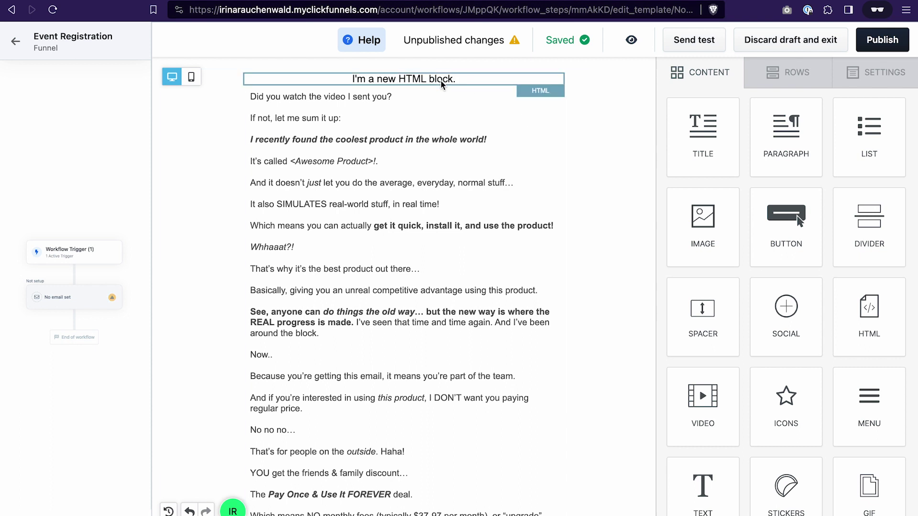
# - Replace the top HTML block's code with the New Timer countdown embed, then publish the email
pyautogui.click(447, 80)
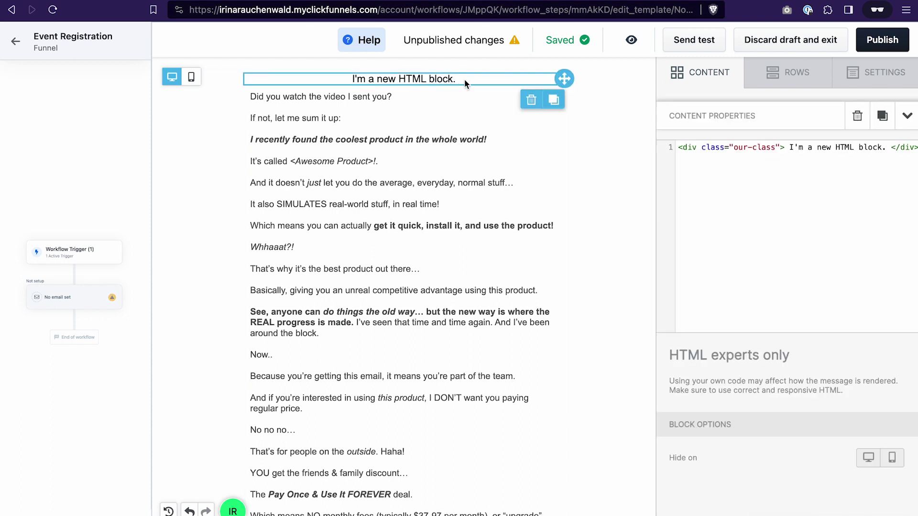
pyautogui.click(717, 148)
pyautogui.press('super+a')
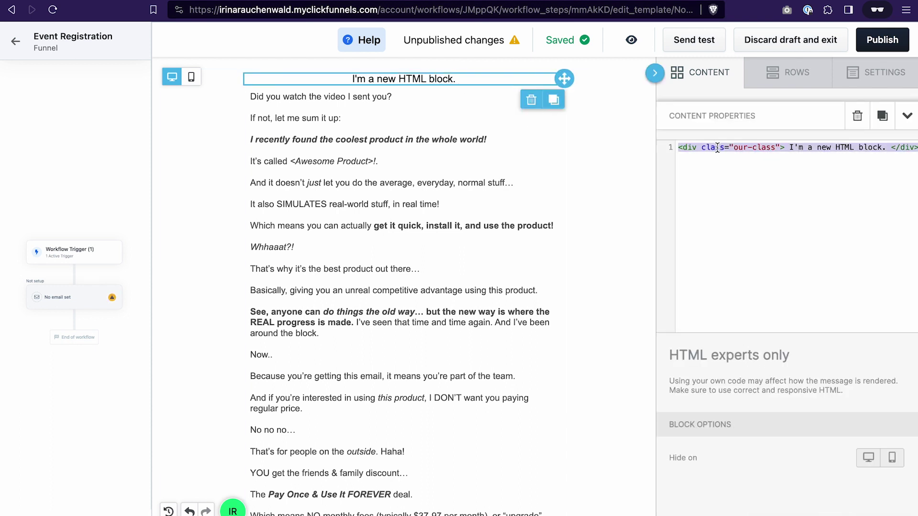
pyautogui.press('super+v')
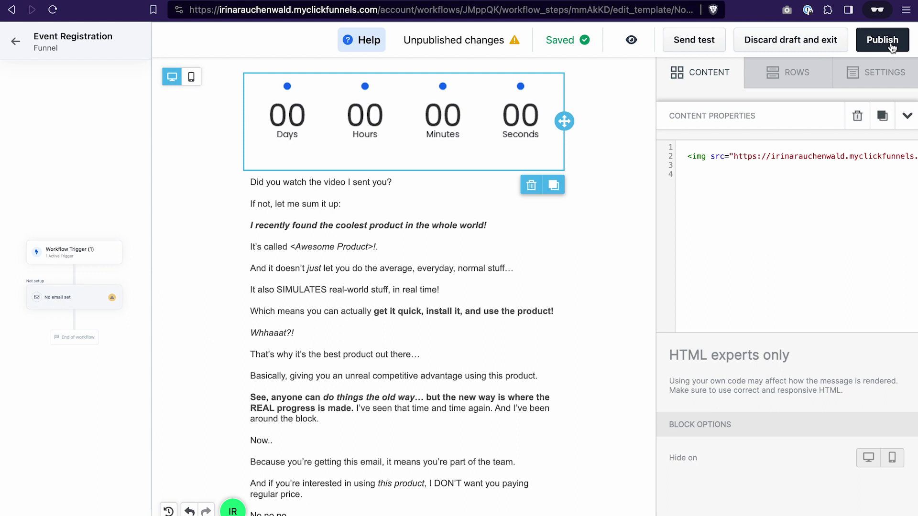
pyautogui.click(884, 40)
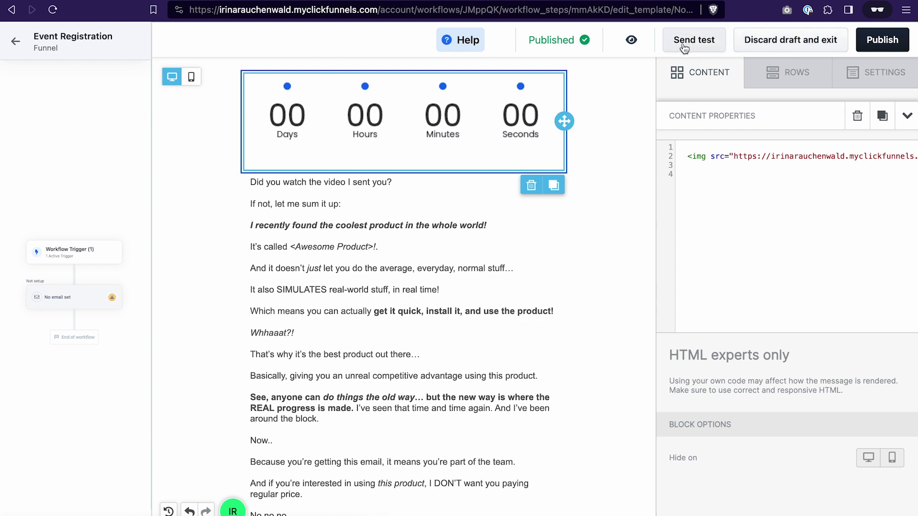
# - Open the eye preview options for the published Event Registration email
pyautogui.click(644, 48)
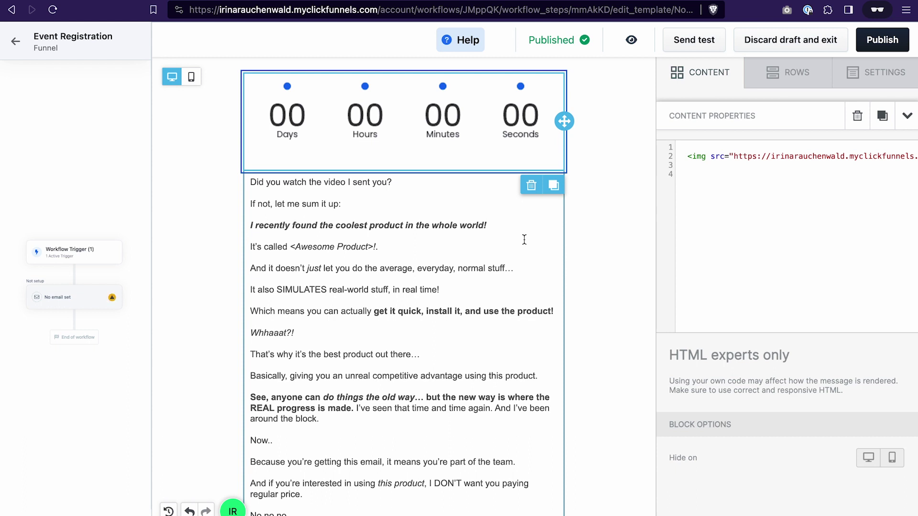
# - Back in the workflow builder, switch the Event Registration workflow's status to enabled
pyautogui.click(884, 40)
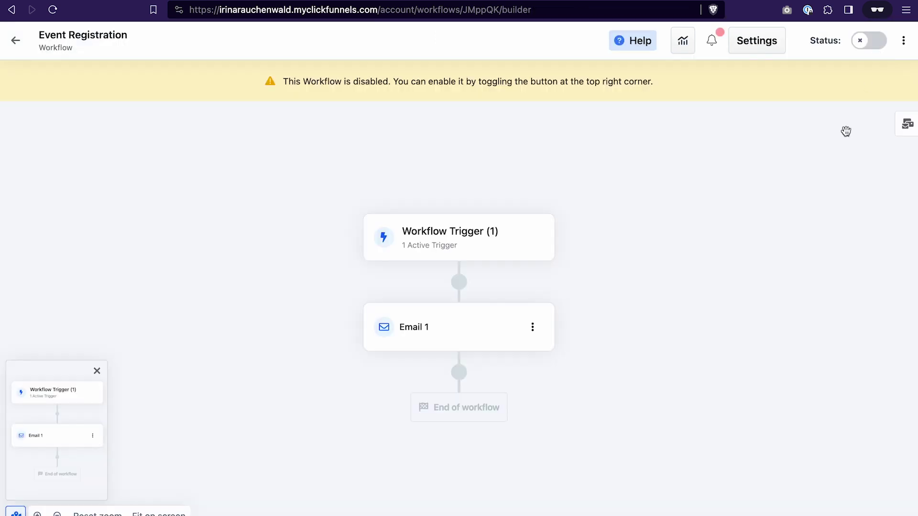
pyautogui.click(874, 42)
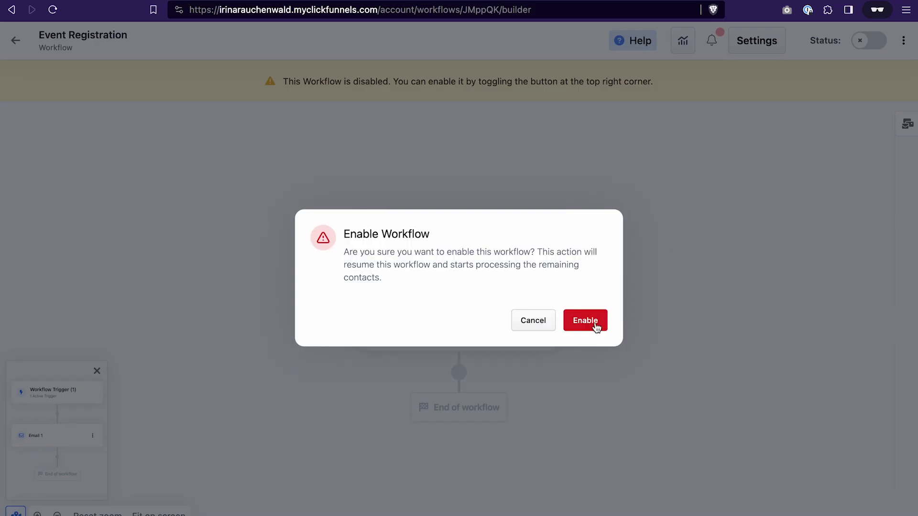
pyautogui.click(586, 321)
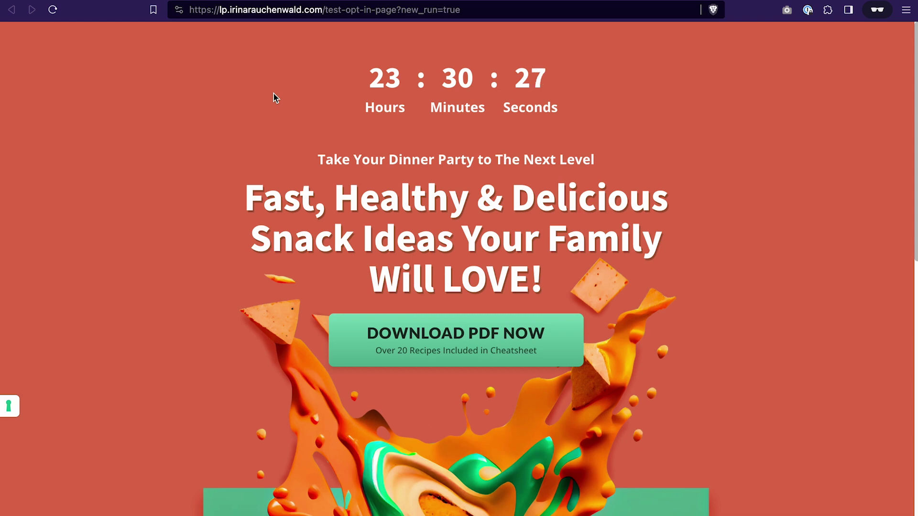
# - Try the DOWNLOAD PDF NOW opt-in popup on the live Test Opt-in Page
pyautogui.click(498, 356)
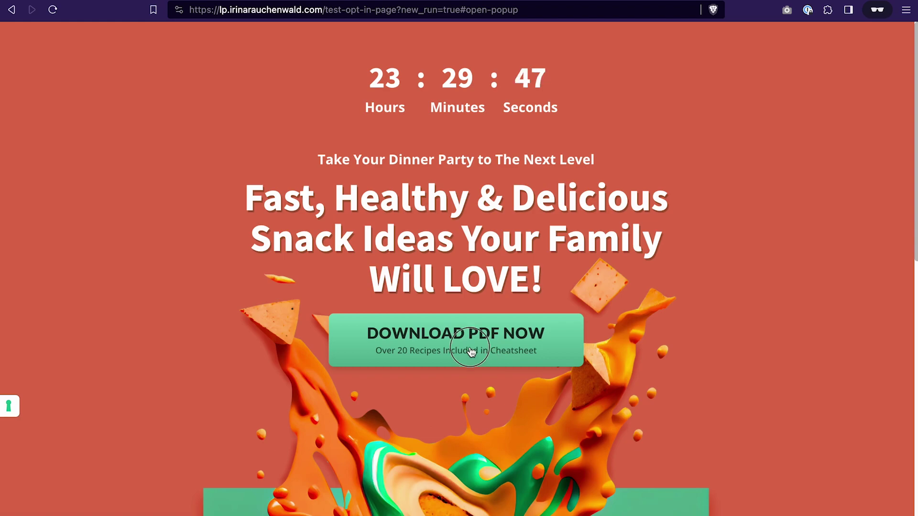
pyautogui.click(469, 350)
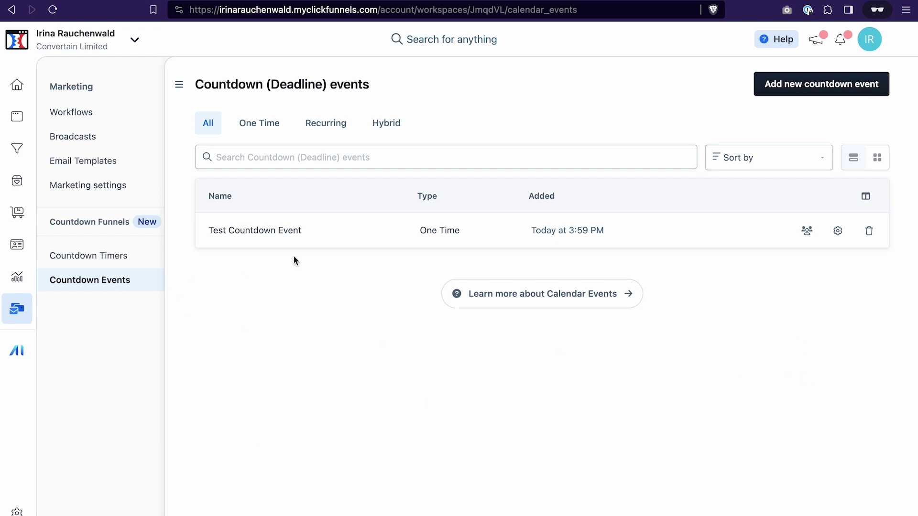
pyautogui.click(807, 231)
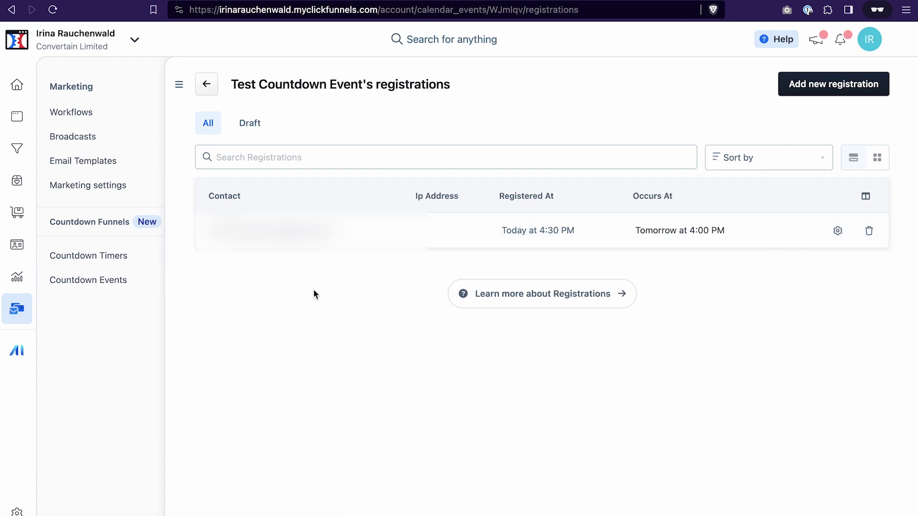